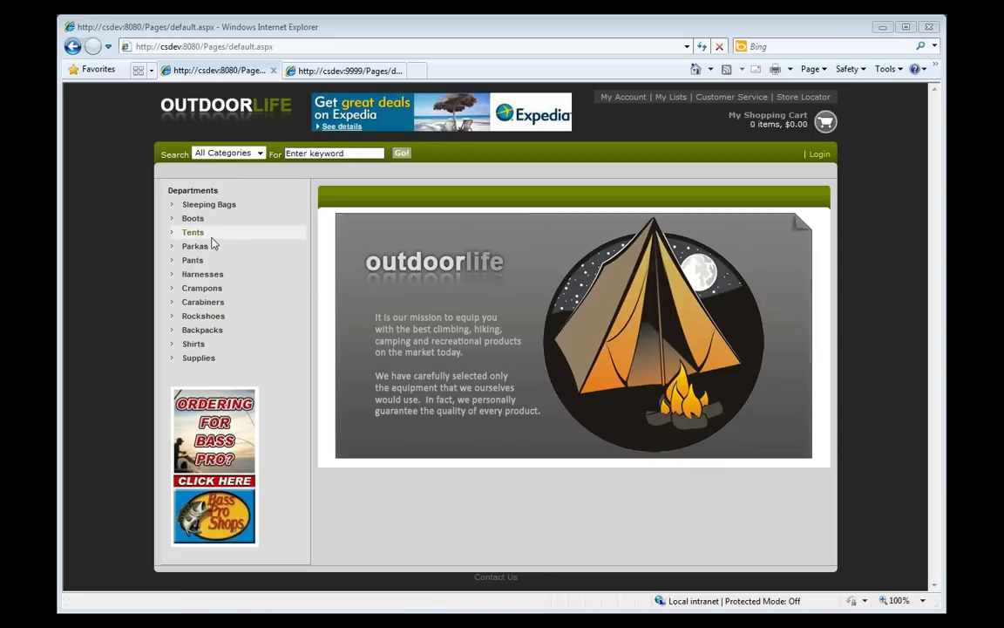
From the Rockshoes department, search the store for 'boots' to list Dunes, Rockies, Sierras and Everglades
click(206, 320)
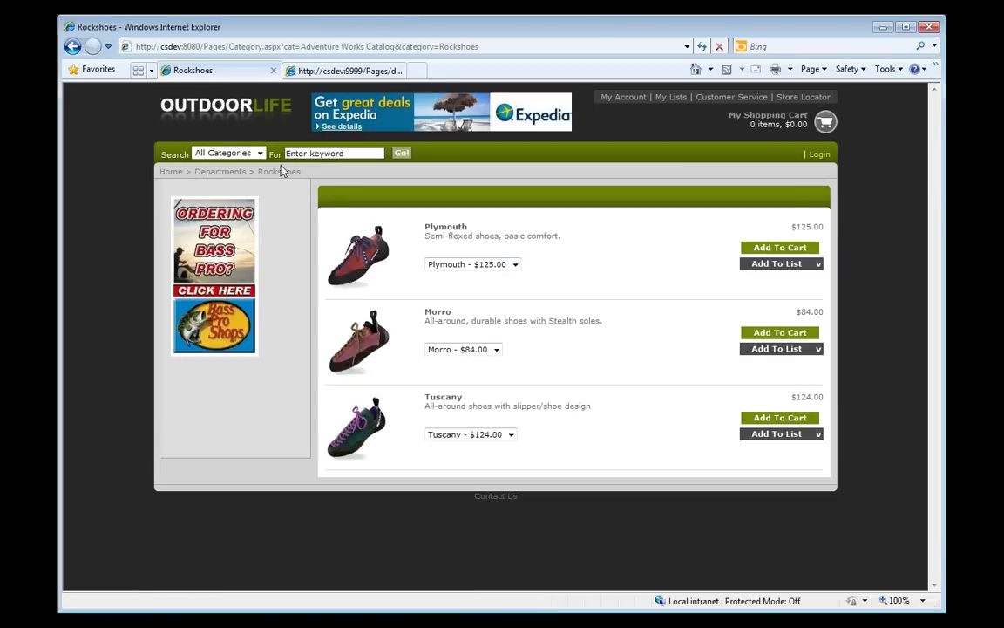
click(218, 172)
click(354, 155)
text(boots)
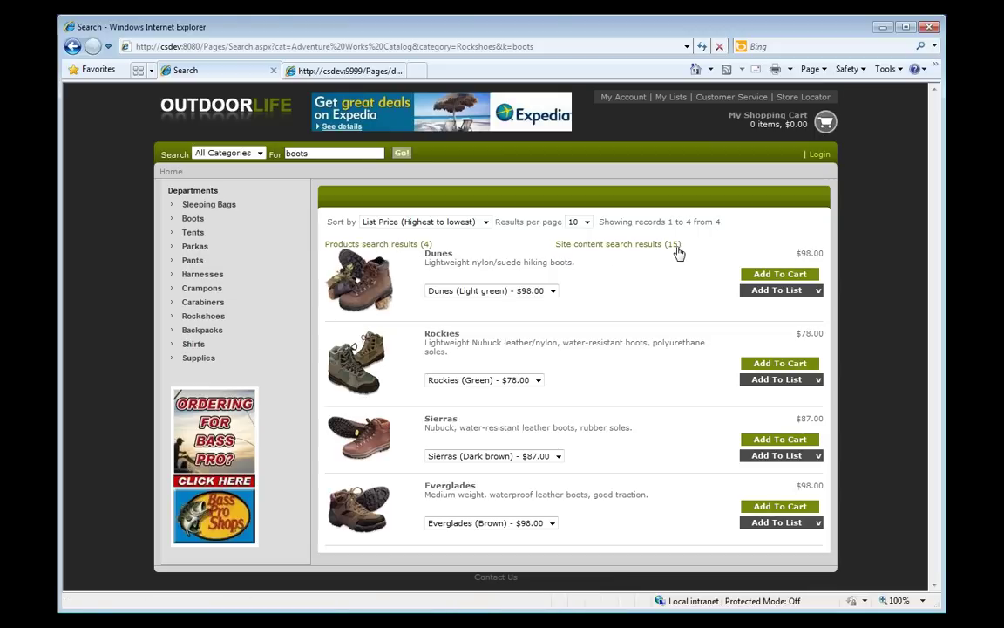
Browse the 15 site content results for 'boots', paging to page 2 and back to page 1
click(595, 251)
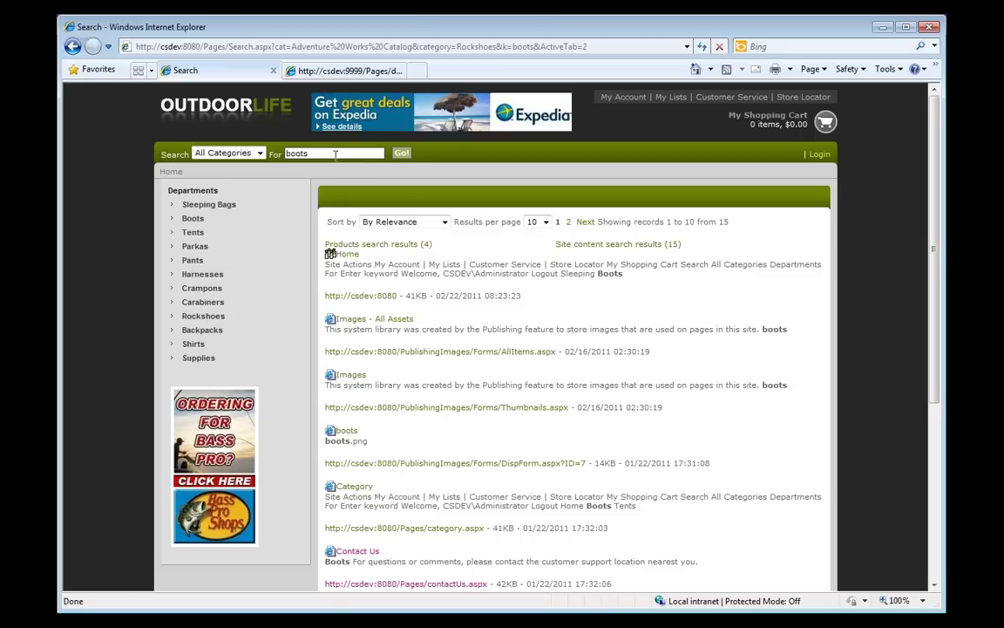
click(585, 223)
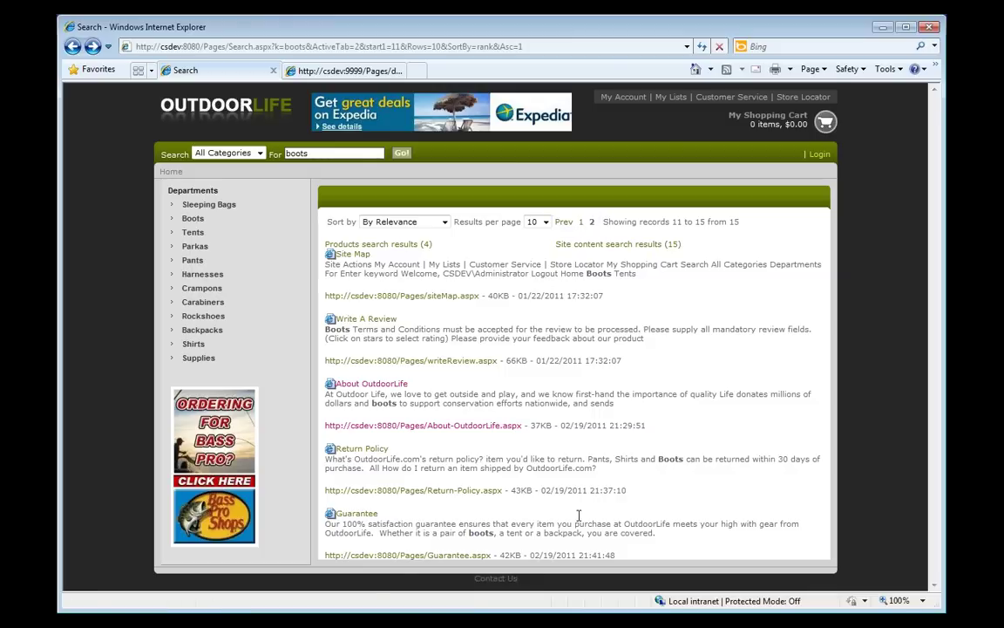
click(575, 224)
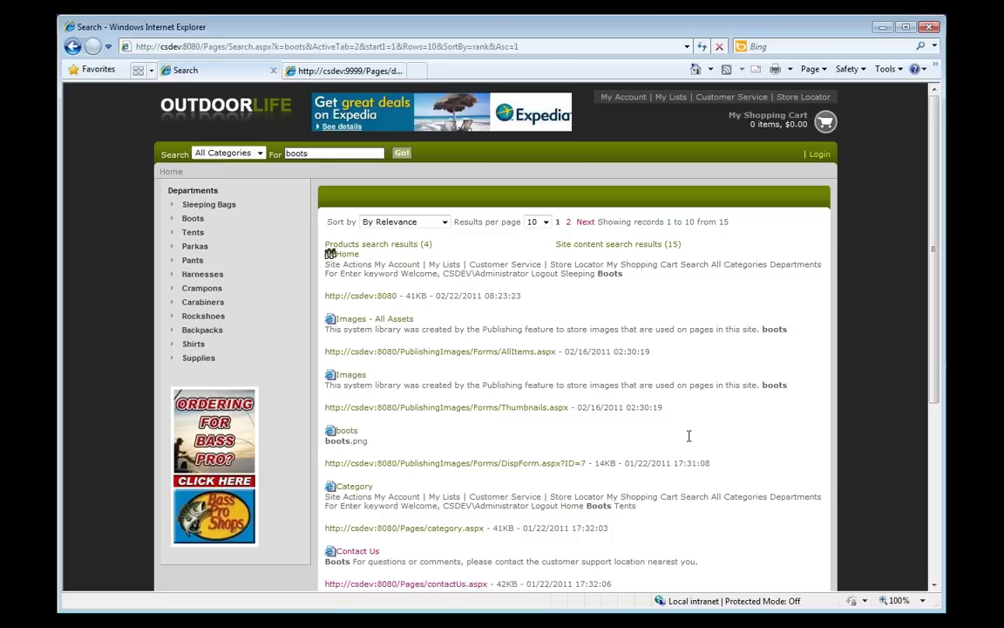
Order the Dunes (Light green) boots from the Boots department, reaching the $78.40 order confirmation
click(196, 219)
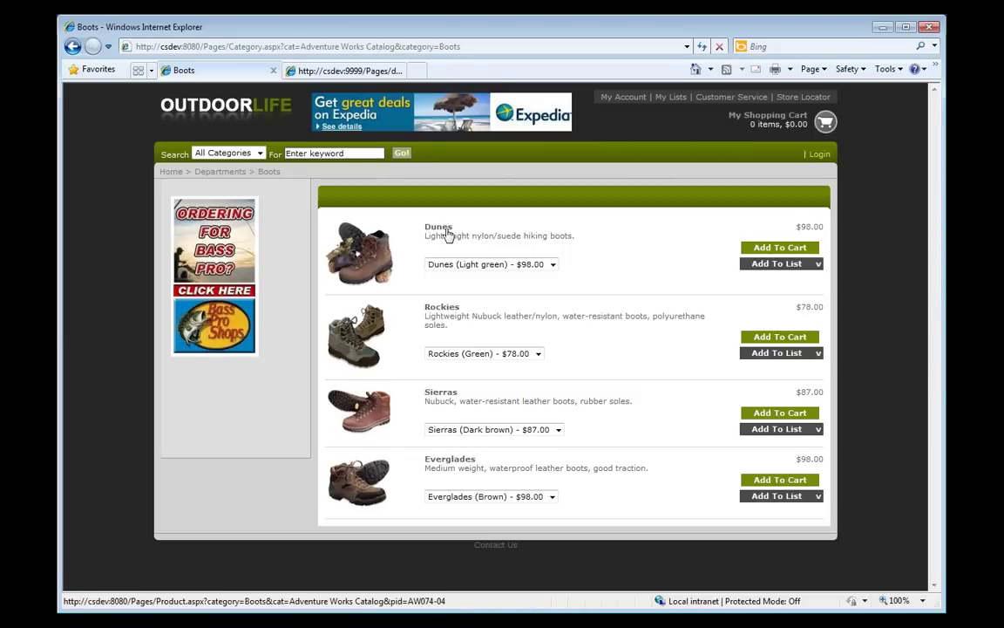
click(446, 231)
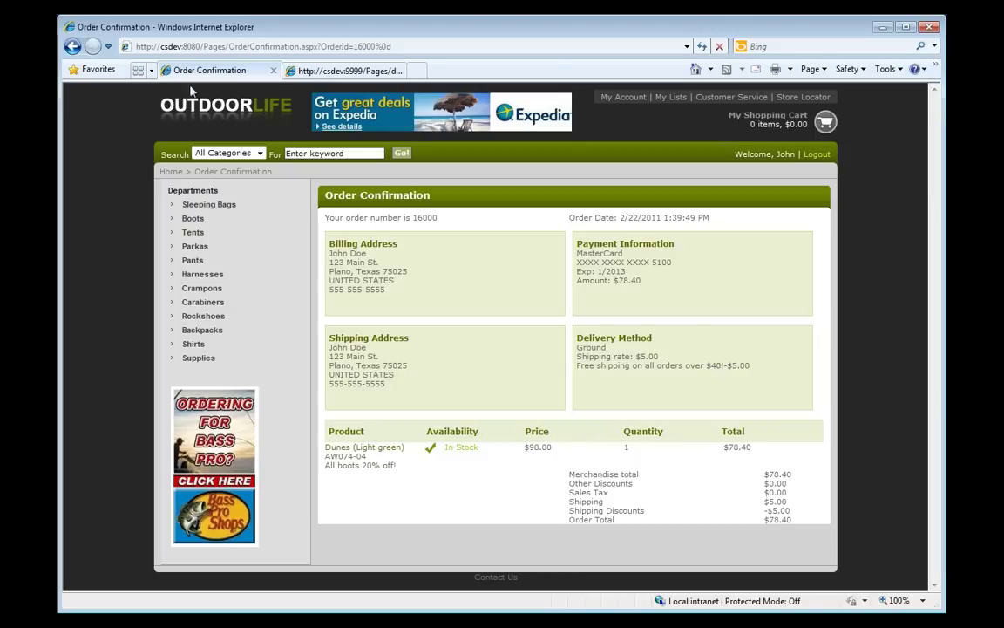
click(138, 70)
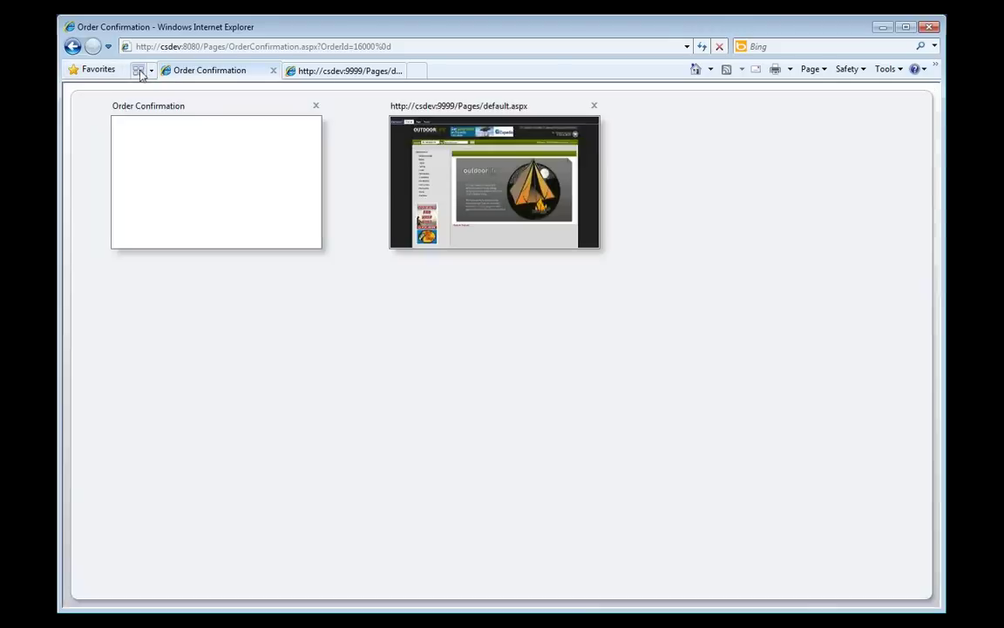
Switch to the csdev:9999 authoring tab showing the Outdoor Life home page
click(475, 192)
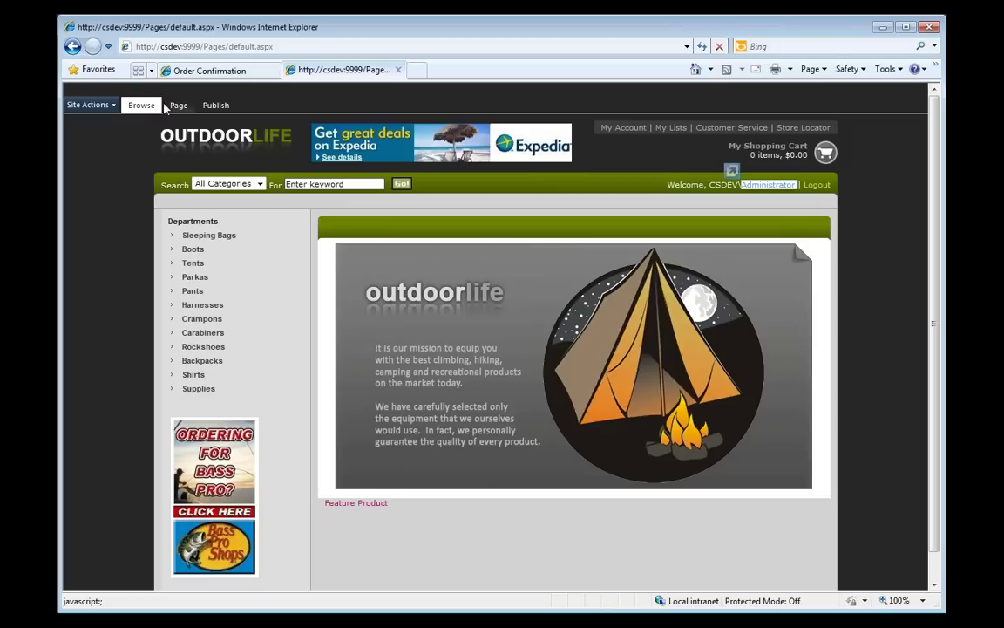
Create a new page named FeaturedProduct via Site Actions > New Page
click(137, 251)
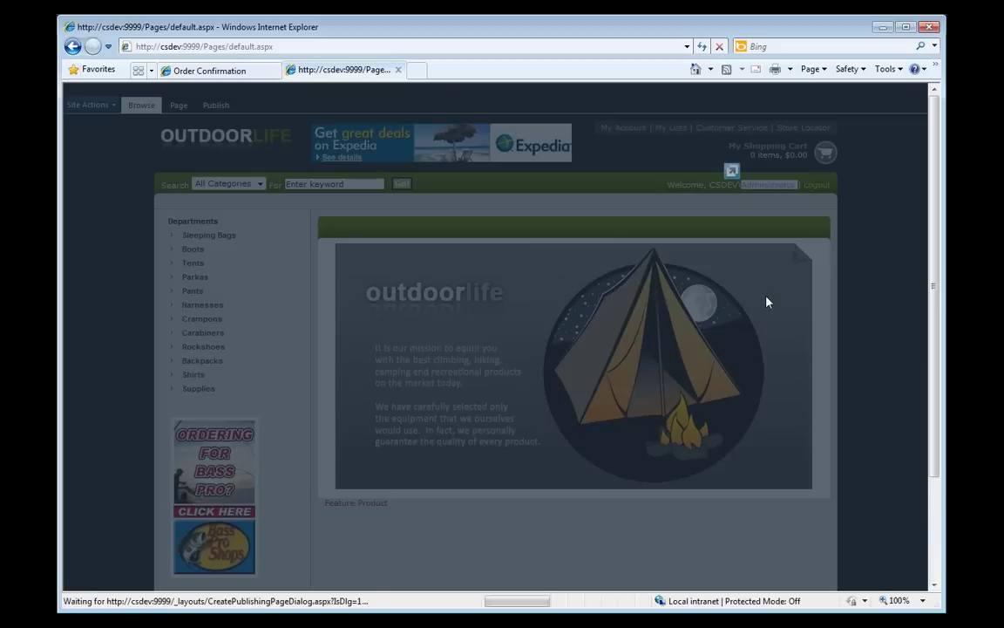
text(Fe)
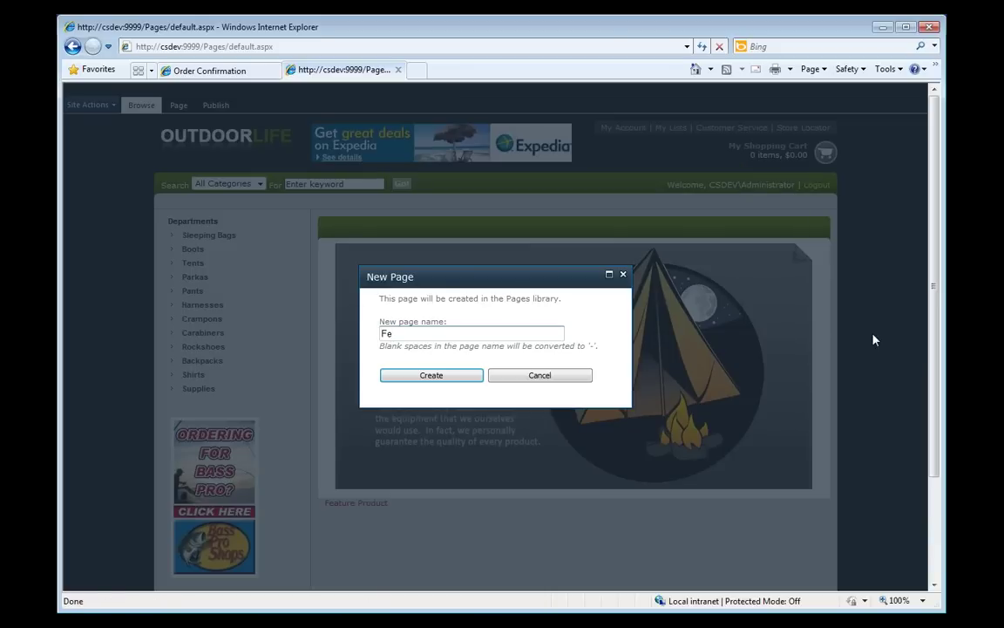
text(aturedProduct)
key(Tab)
key(Return)
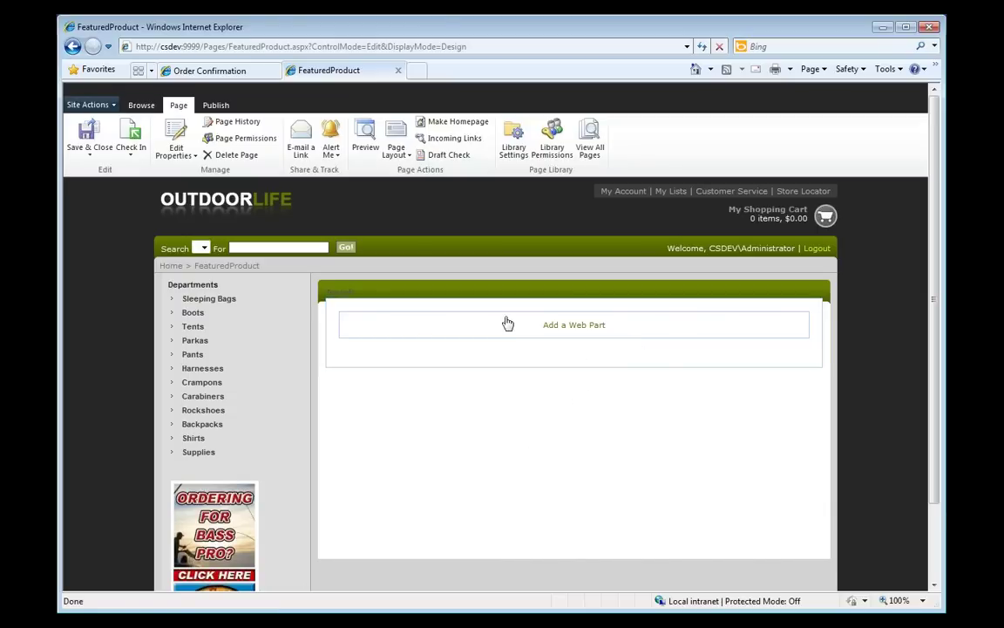
Switch the FeaturedProduct page to a blank layout with a single Top Left web part zone
click(396, 143)
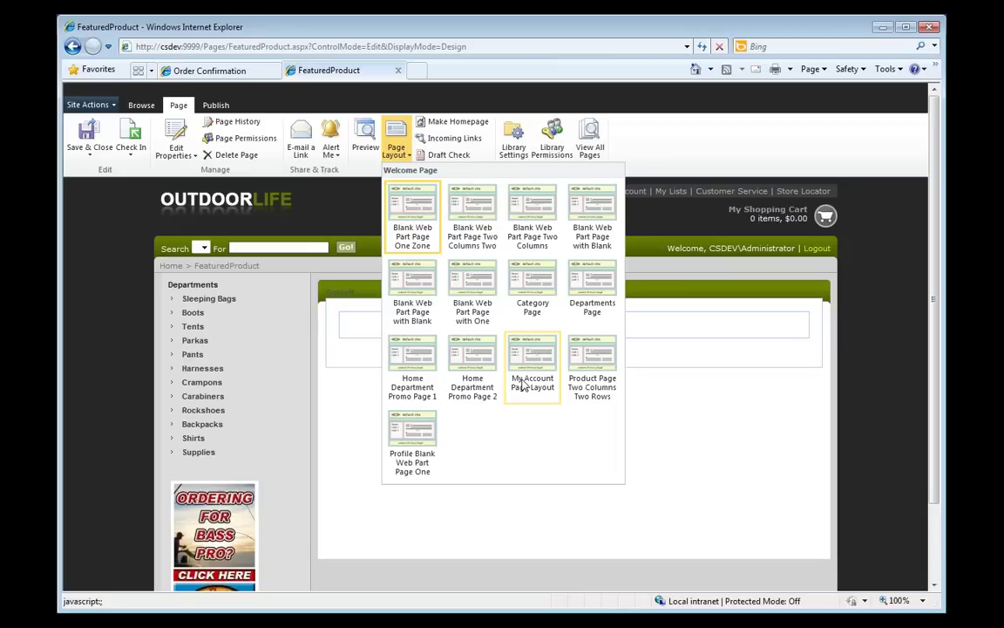
click(486, 279)
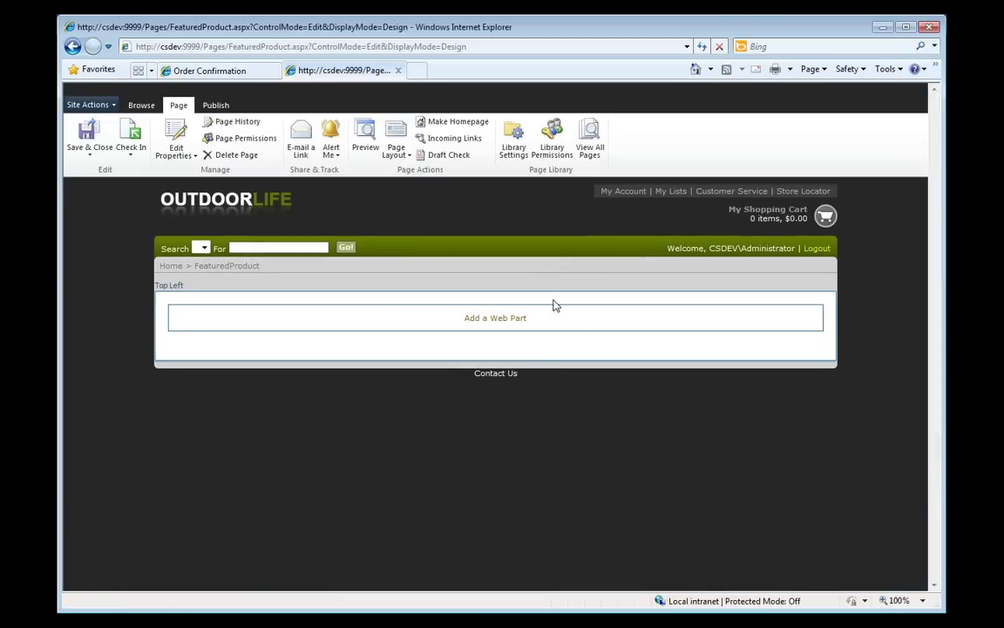
Add a Media and Content Image Viewer web part to the Top Left zone
click(508, 334)
click(505, 319)
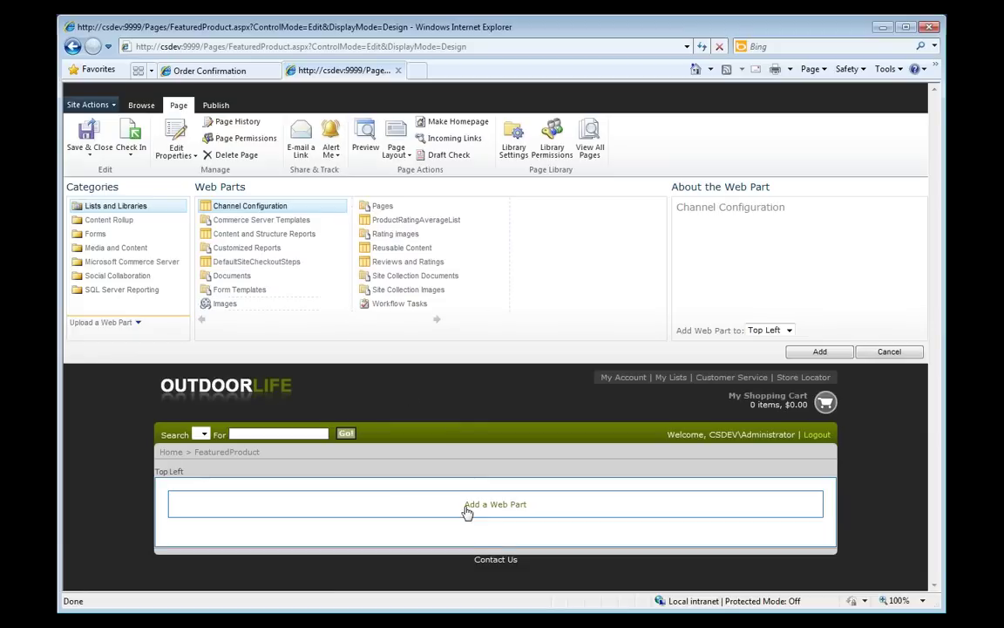
click(122, 248)
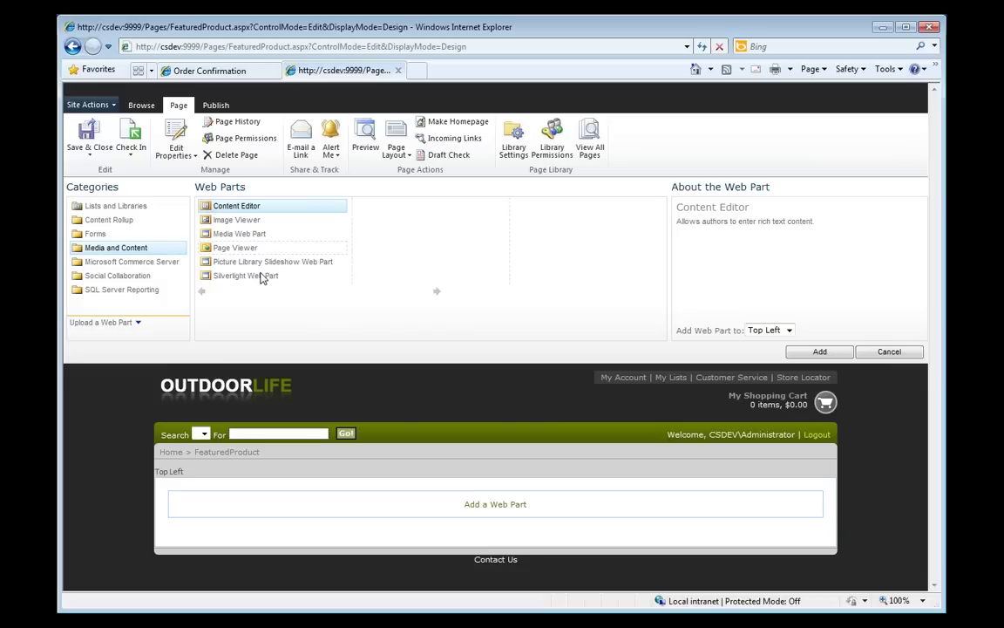
click(251, 221)
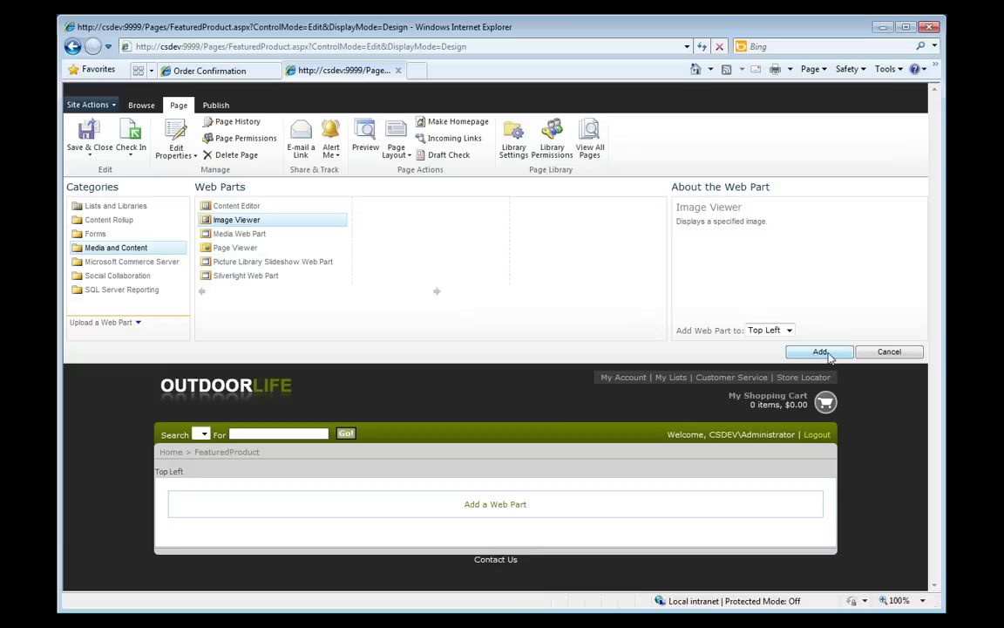
click(828, 354)
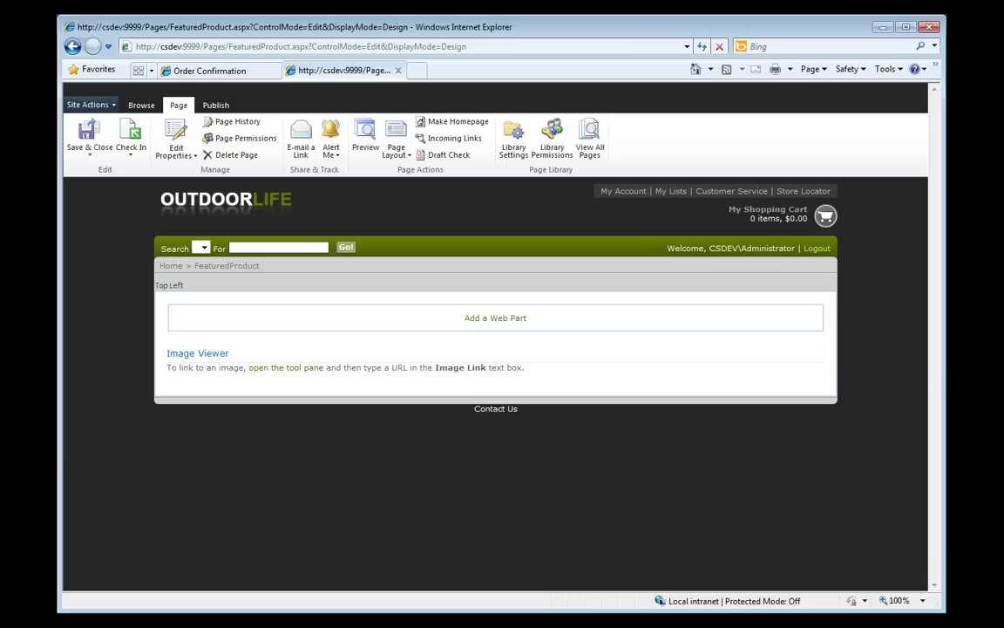
Point the Image Viewer at the FeaturedProductBanner.jpg link and set its chrome type to None
click(802, 353)
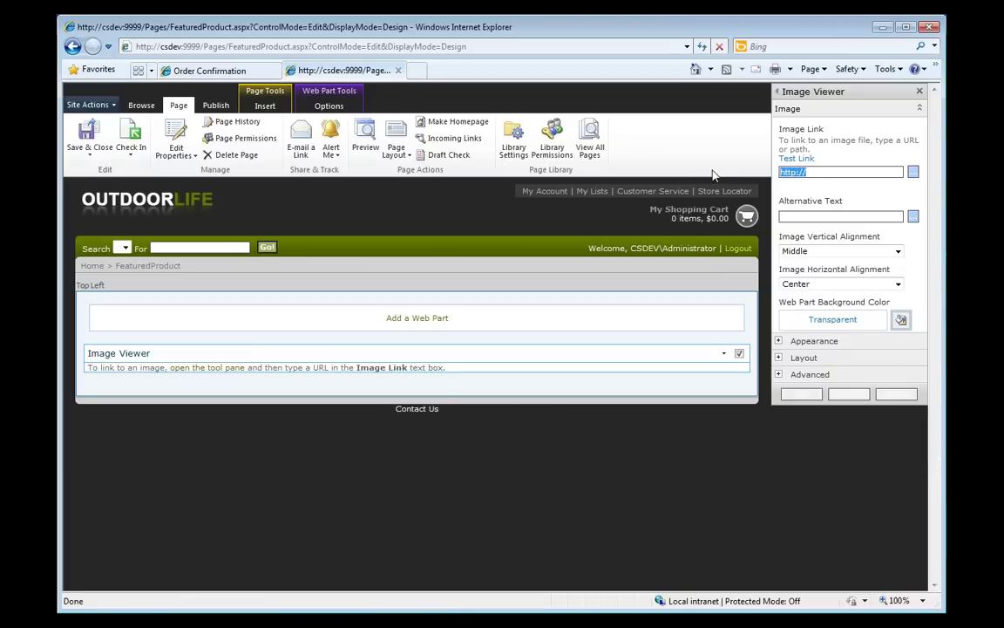
key(ctrl+v)
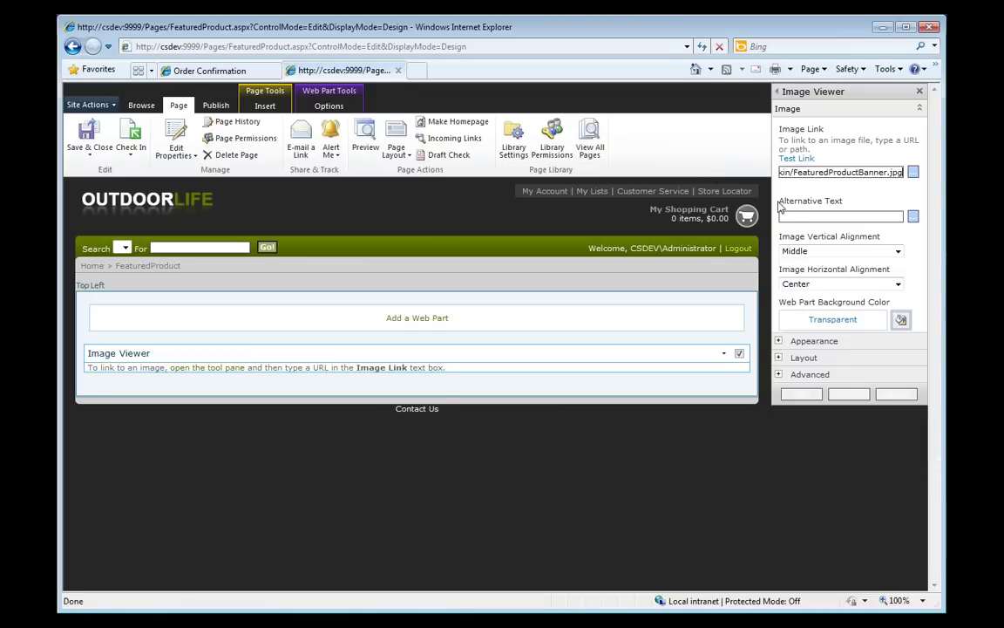
click(780, 341)
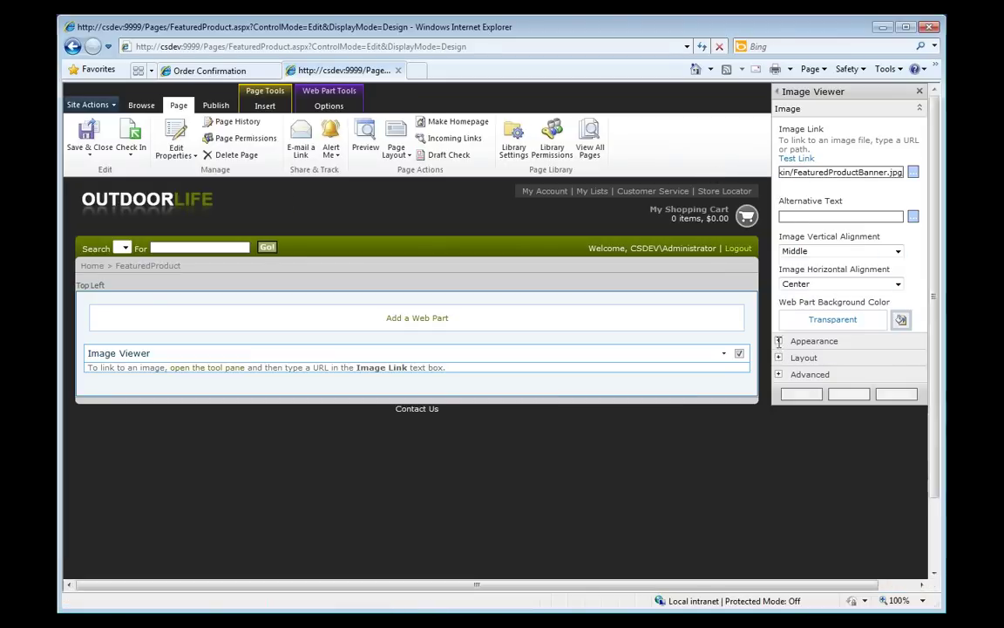
scroll(787, 543, down, 2)
click(795, 508)
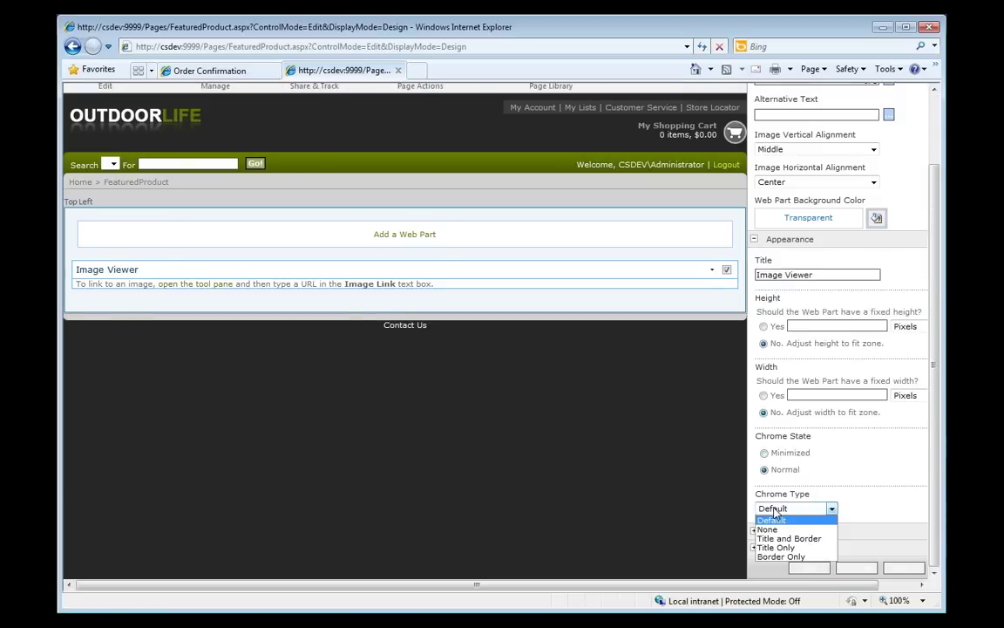
click(784, 530)
click(793, 567)
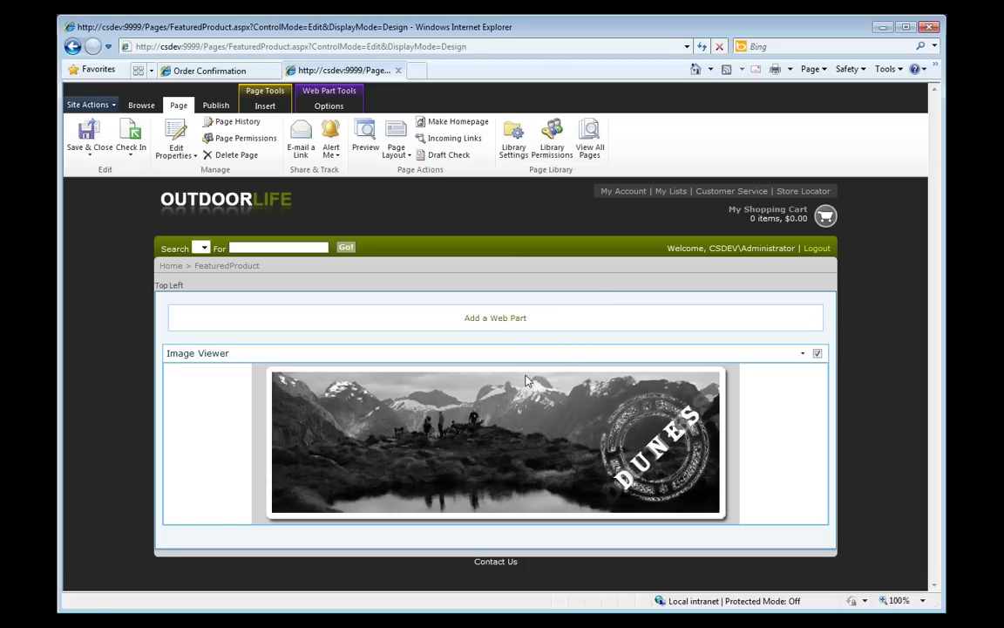
Add a Microsoft Commerce Server Product Provider Web Part to the Top Left zone
click(506, 319)
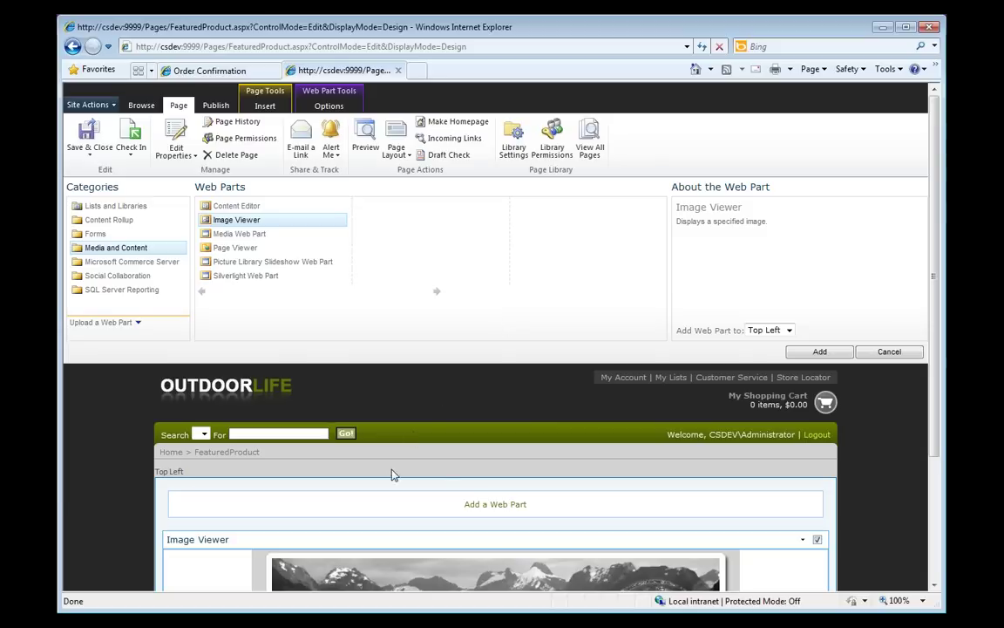
click(121, 262)
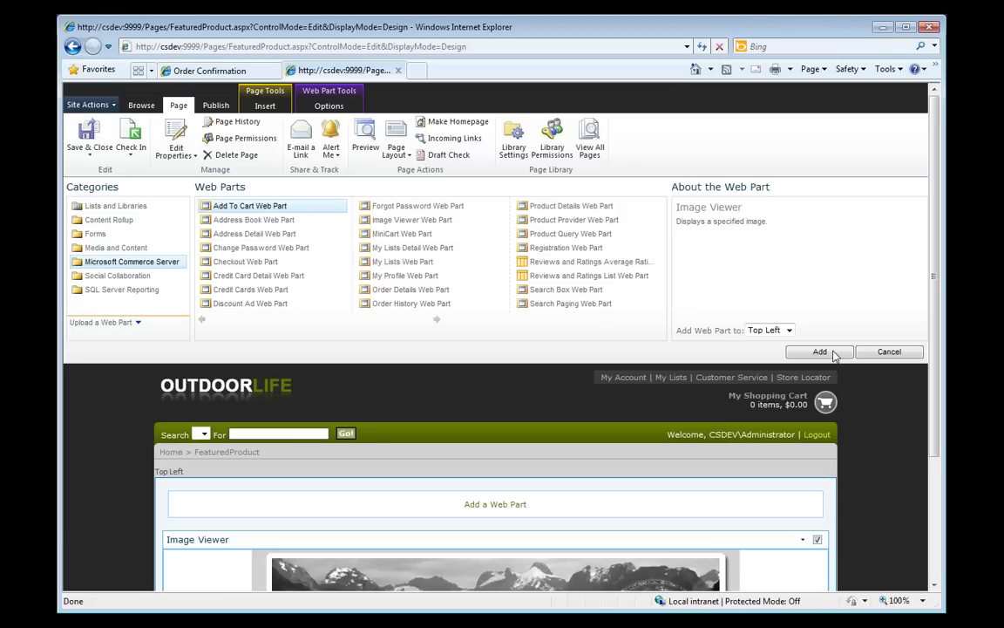
click(574, 219)
click(820, 351)
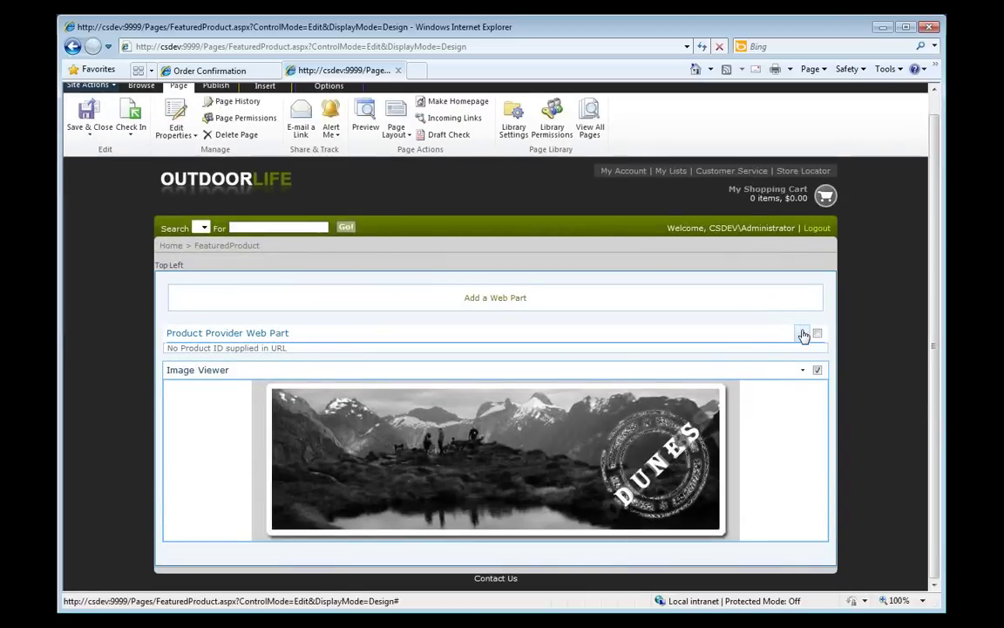
Set the Product Provider to include Cross-Sells, Up-Sells and Variants
click(803, 334)
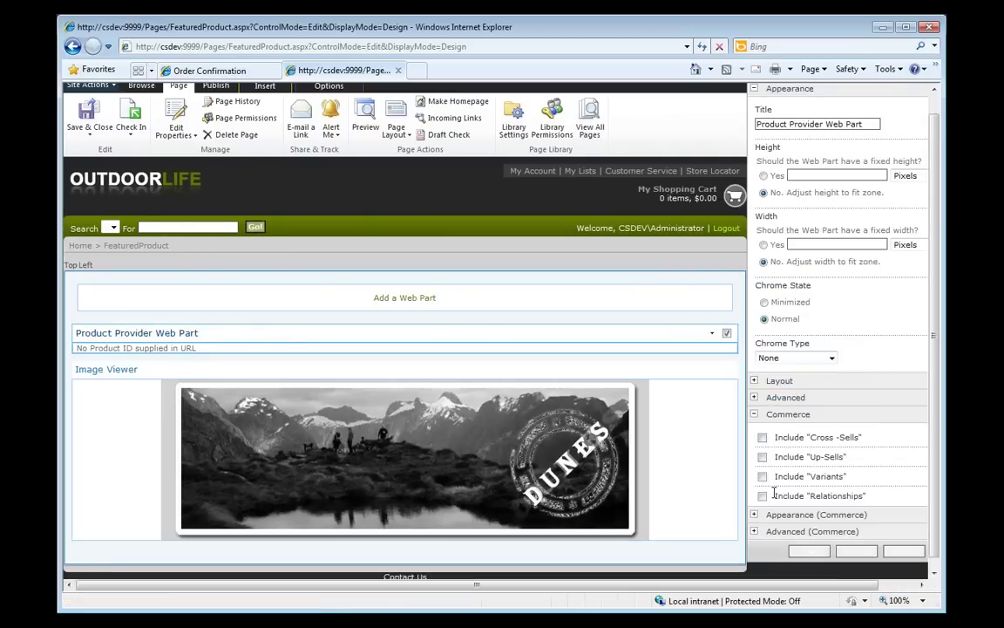
click(764, 438)
click(762, 457)
click(763, 476)
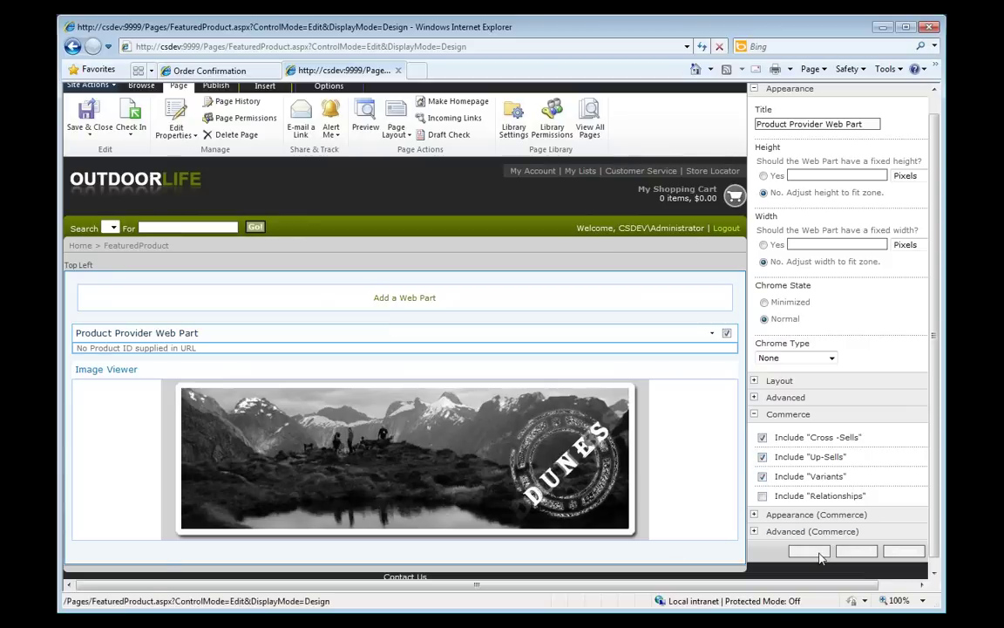
click(810, 553)
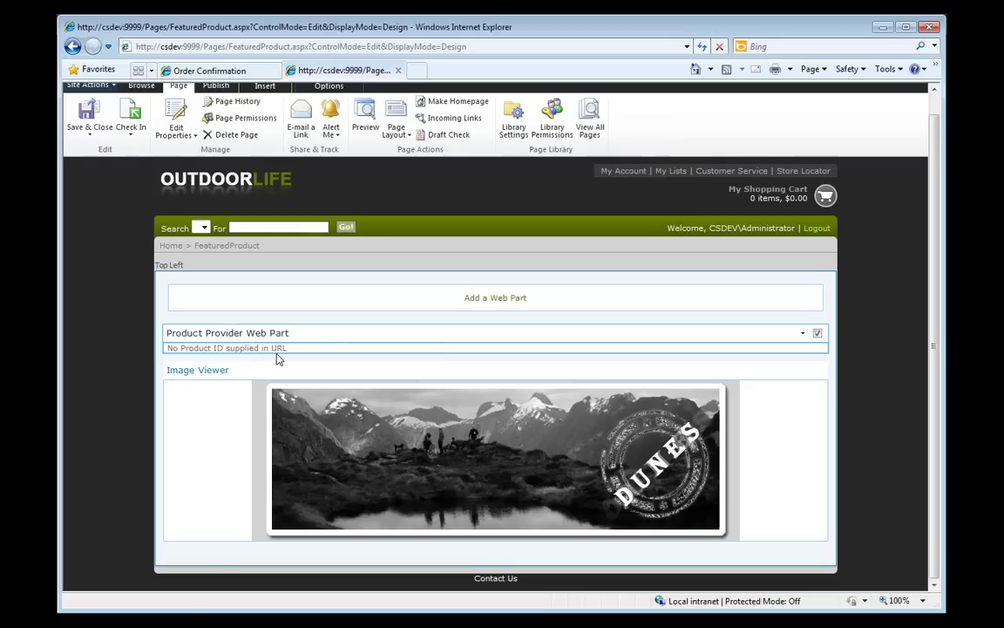
Select the Product Provider web part once the page reloads with its saved settings
click(599, 353)
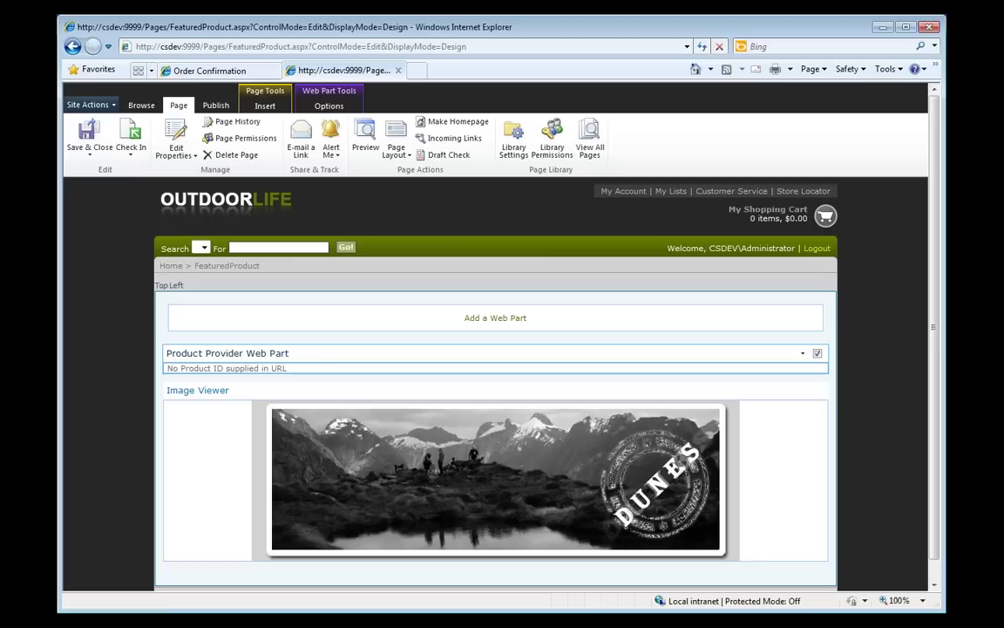
Reload the FeaturedProduct page with the Boots category and Dunes product ID in the URL
key(ctrl+v)
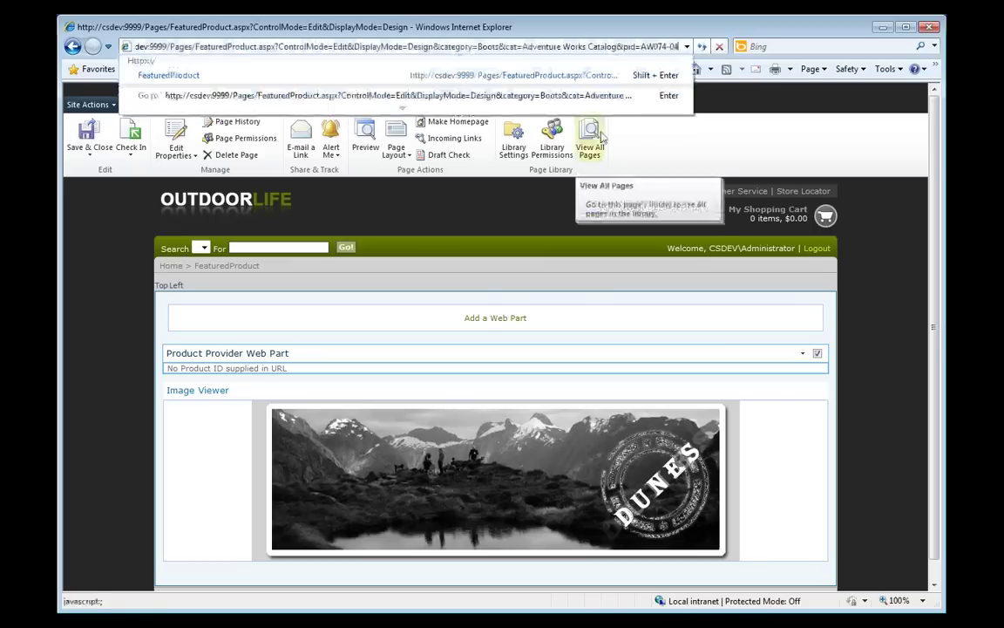
key(Return)
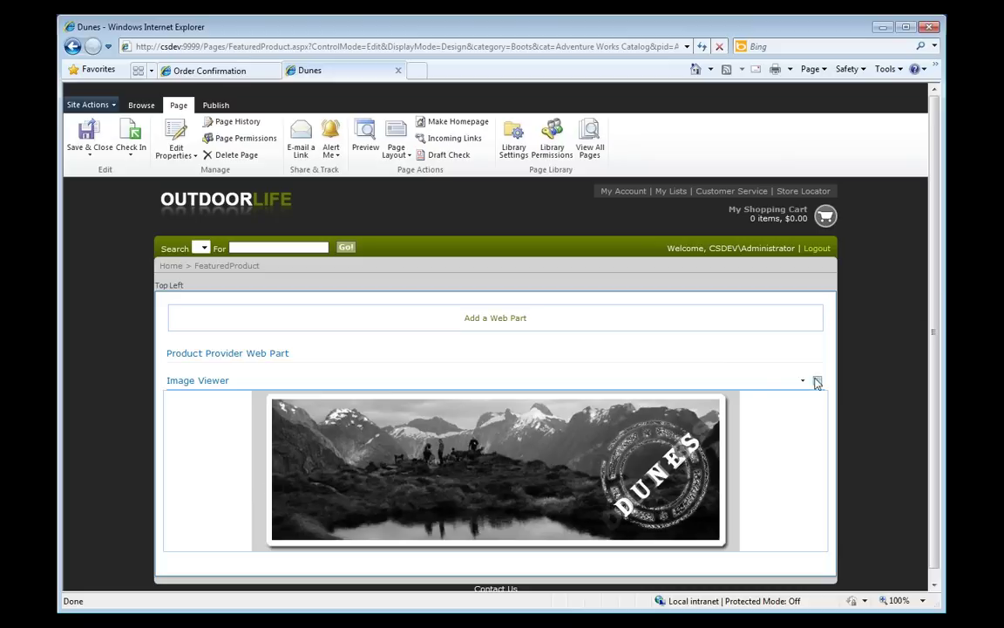
Add a Microsoft Commerce Server Product Details Web Part and place it below the Image Viewer
click(479, 322)
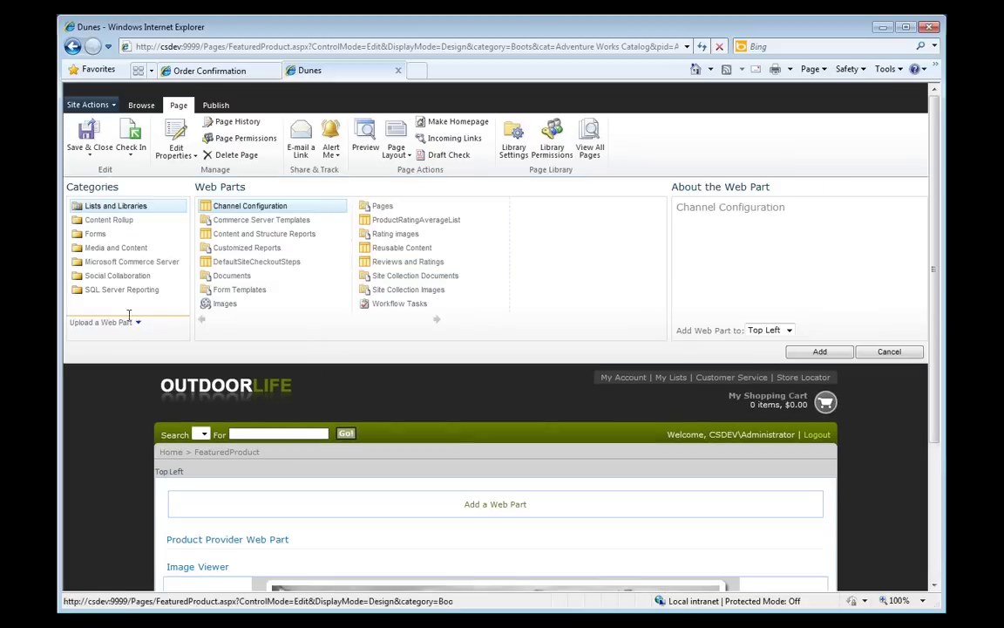
click(135, 262)
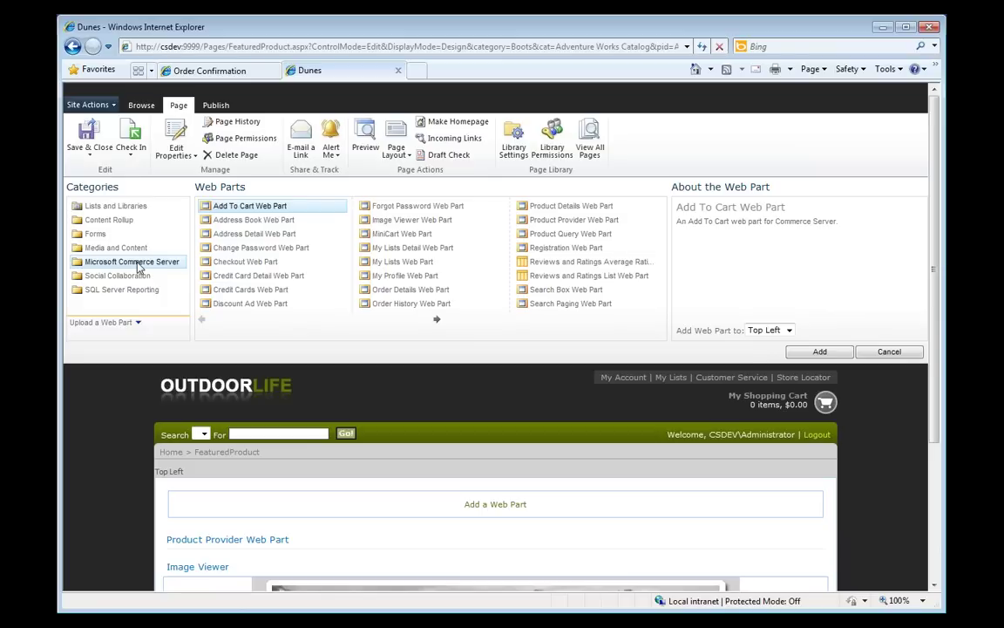
click(575, 209)
click(819, 351)
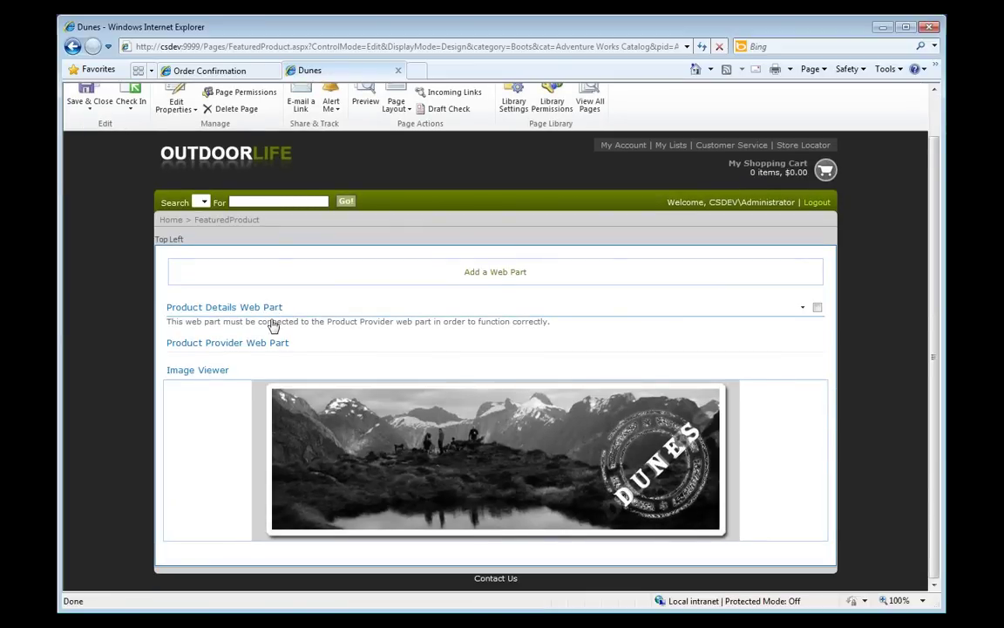
drag(273, 325, 427, 545)
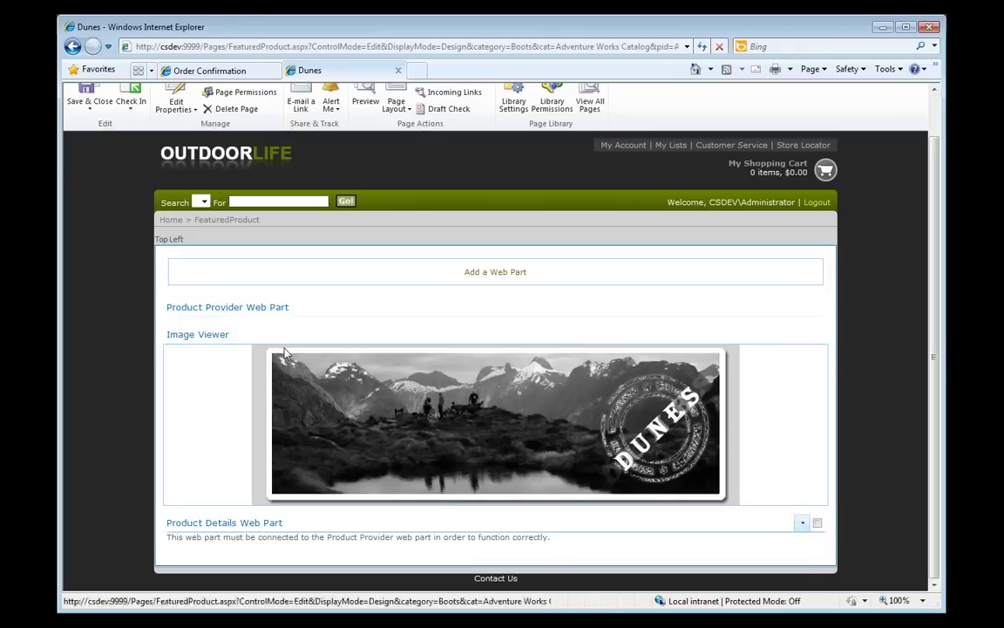
Connect the Product Details Web Part to get its product from the Product Provider Web Part
click(803, 523)
mouse_move(789, 568)
mouse_move(697, 564)
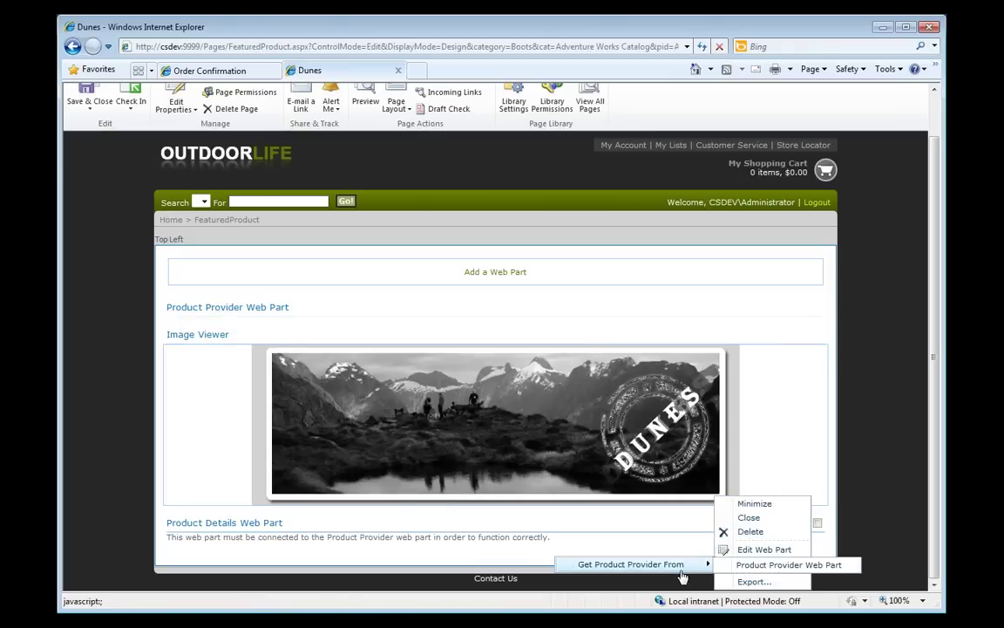
click(752, 567)
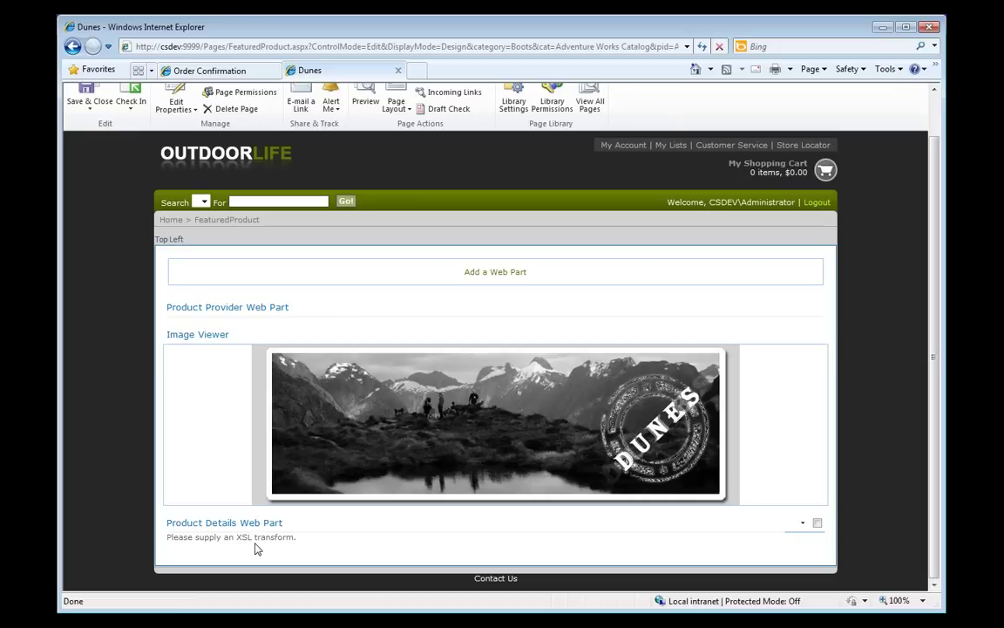
click(802, 522)
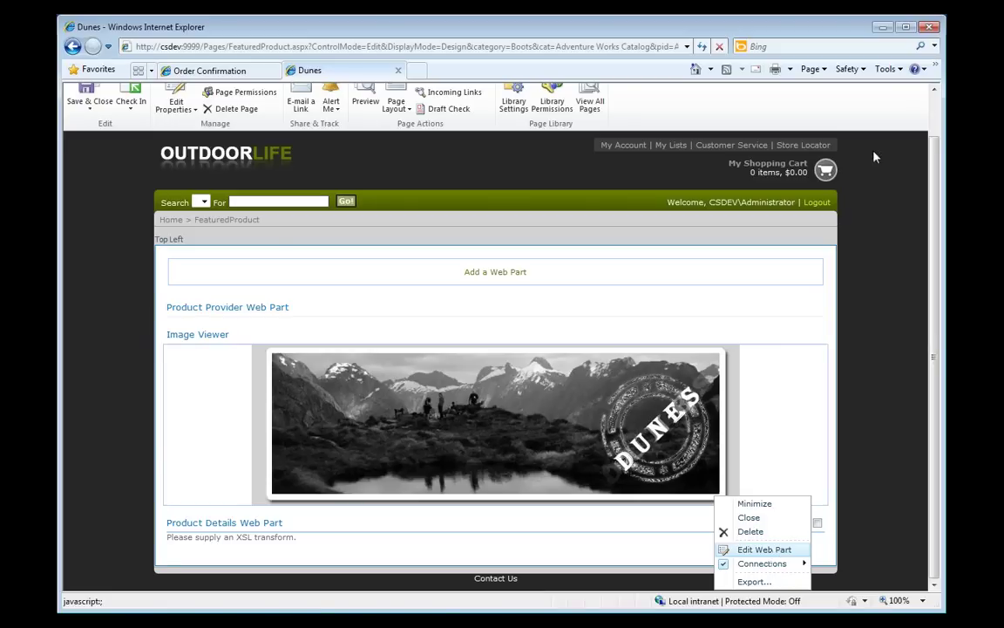
Set the Product Details template to Demo_FeaturedProduct and its chrome type to None
click(774, 550)
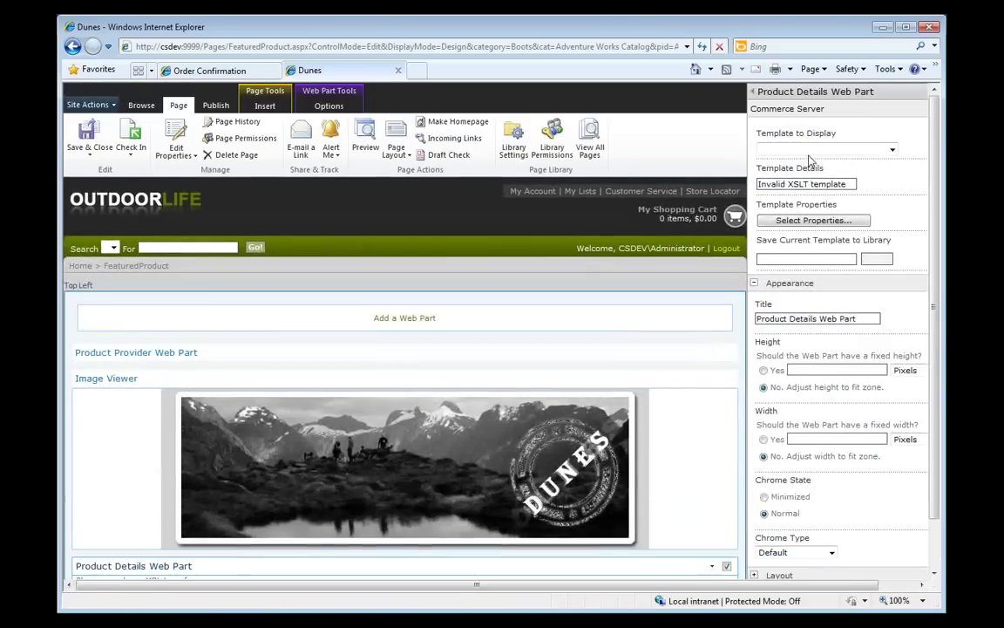
click(809, 151)
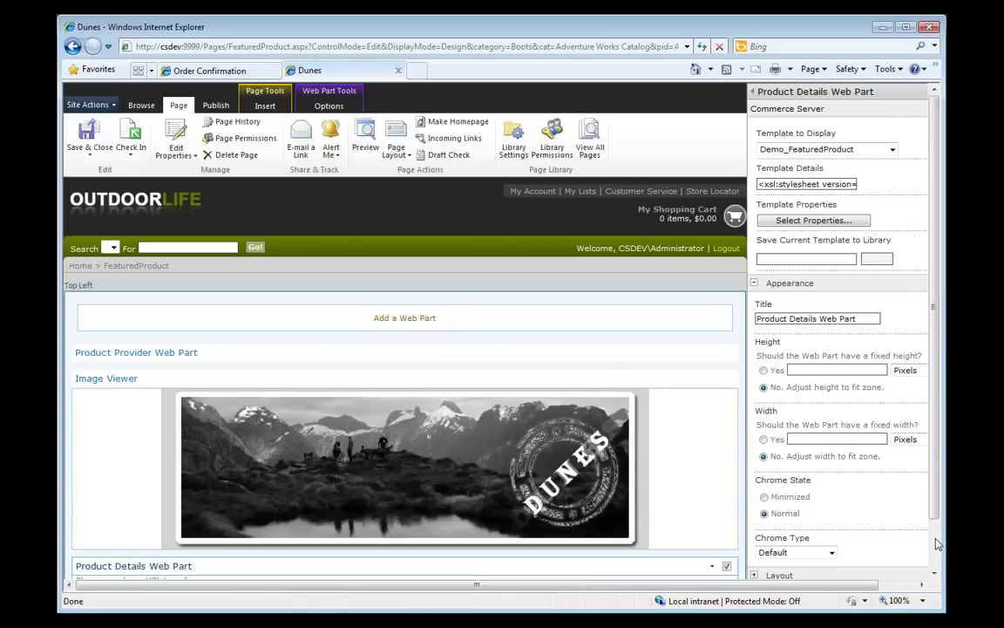
scroll(936, 544, down, 2)
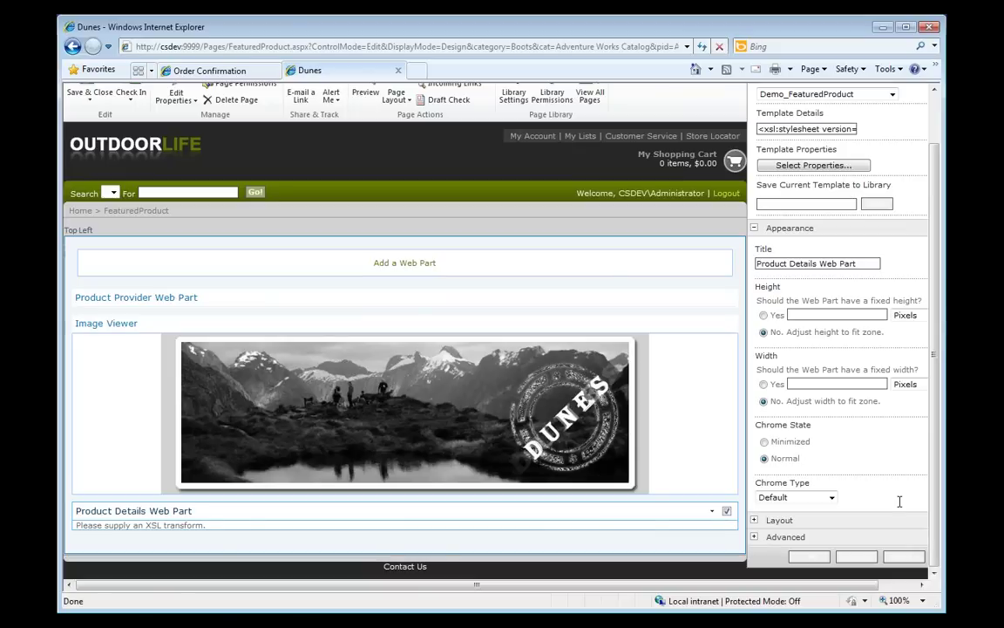
click(832, 498)
click(784, 520)
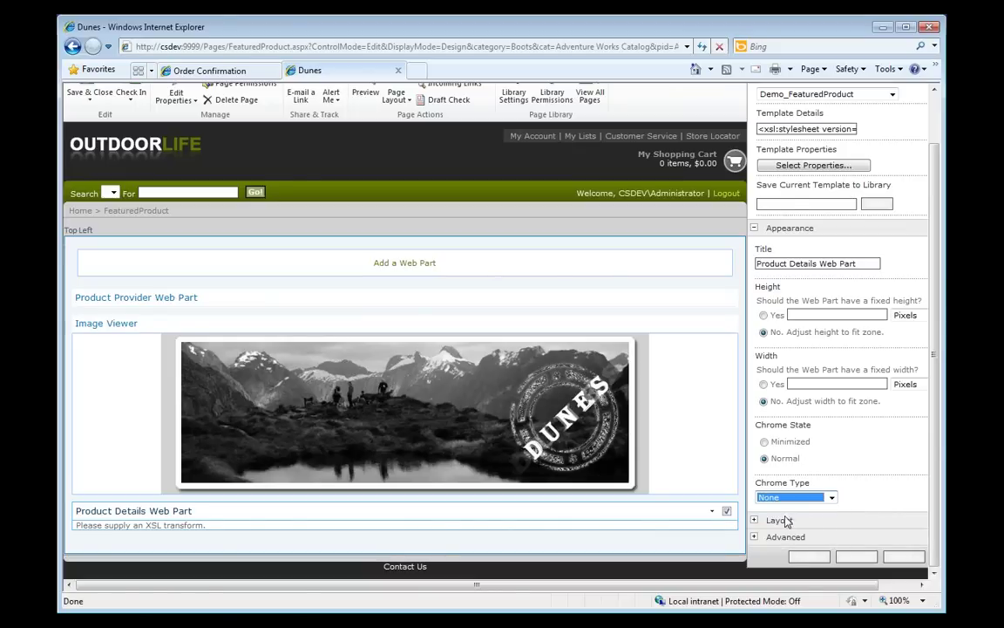
click(813, 561)
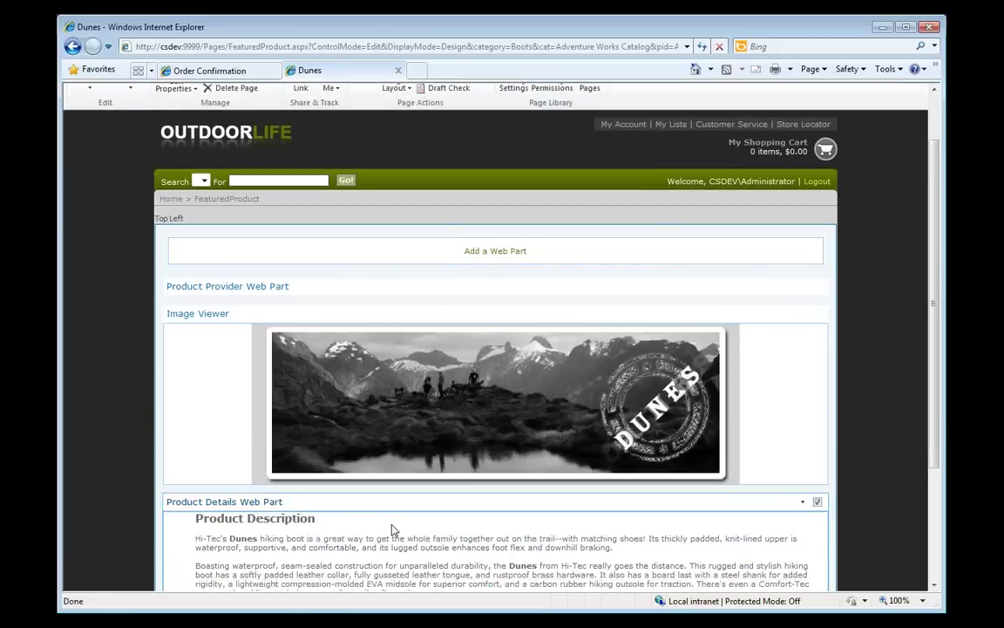
Inspect the Dunes description, selecting the word Dunes and the 36-48 size text
scroll(352, 472, down, 5)
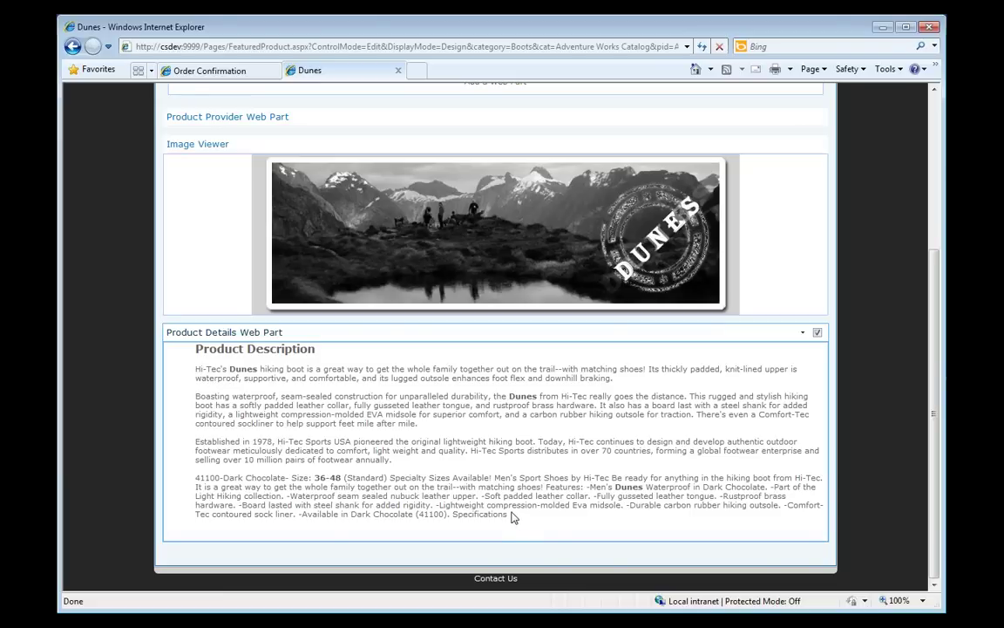
double_click(244, 369)
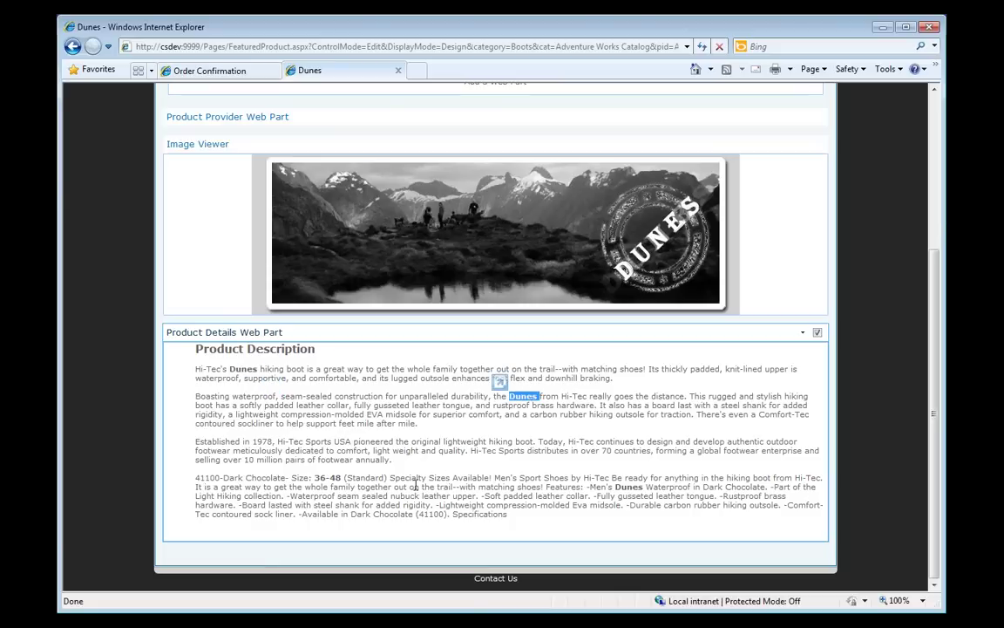
double_click(329, 478)
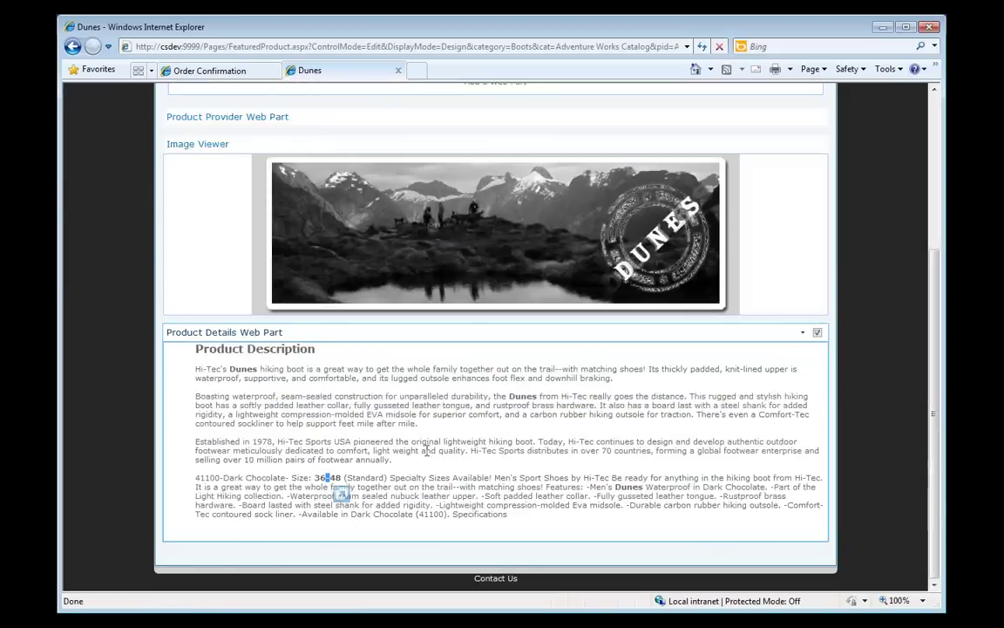
double_click(243, 370)
drag(235, 377, 428, 529)
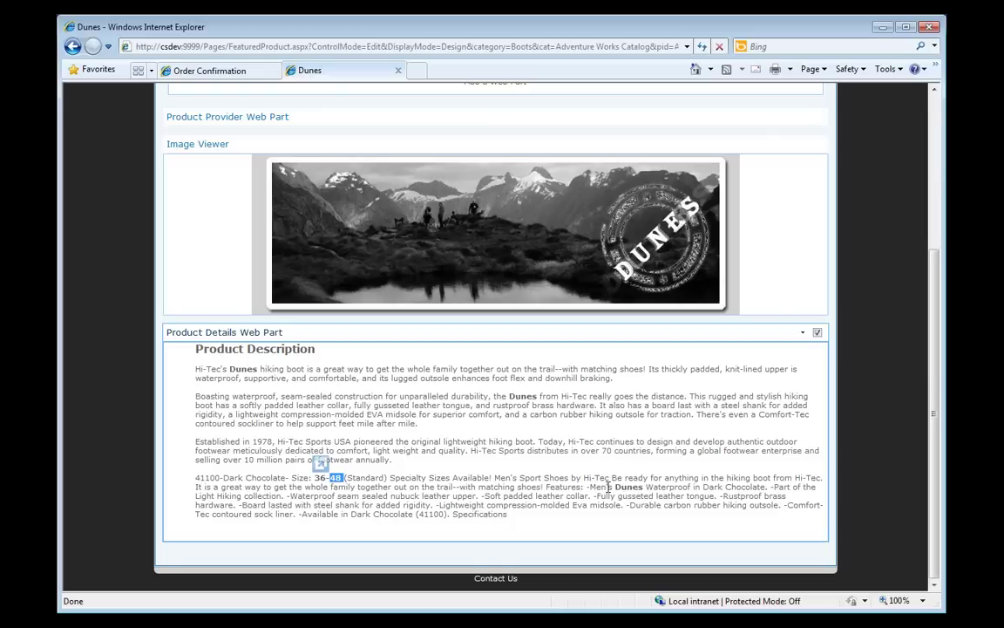
Add an Add To Cart Web Part and drag it below the Product Details Web Part
scroll(607, 486, up, 1)
scroll(608, 486, up, 4)
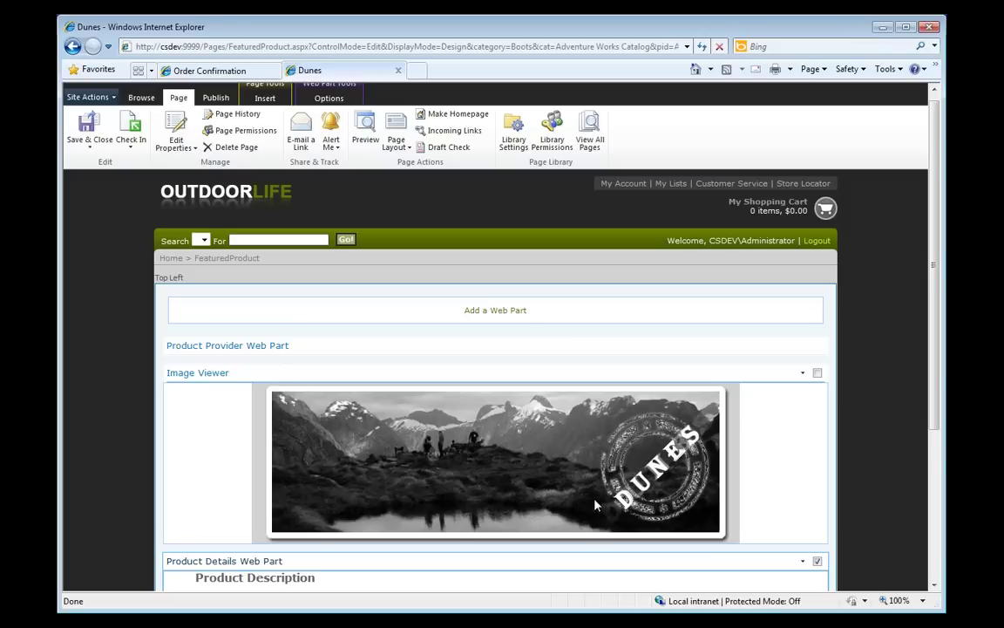
click(504, 314)
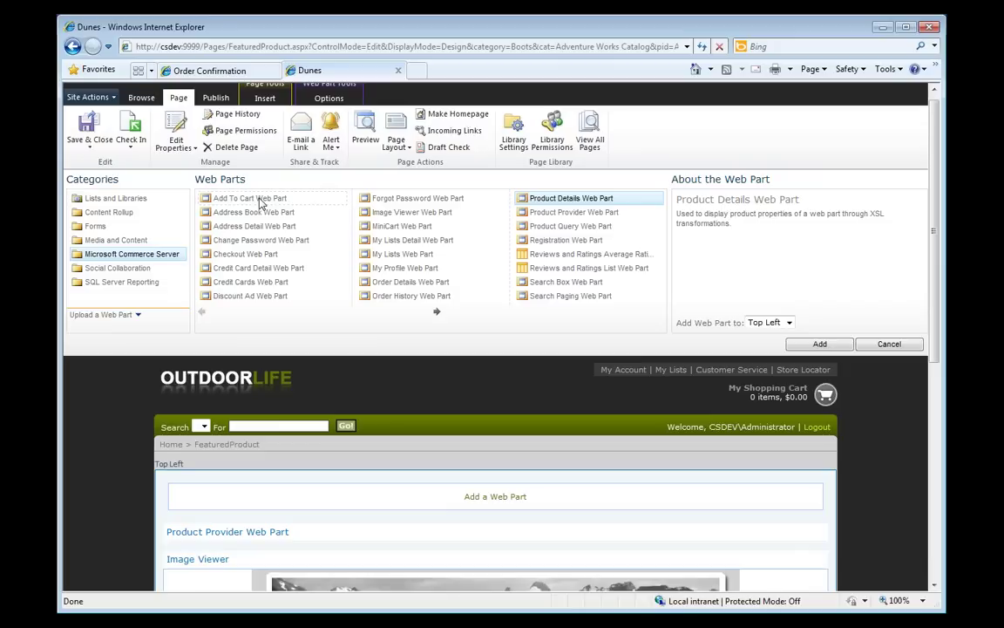
click(257, 199)
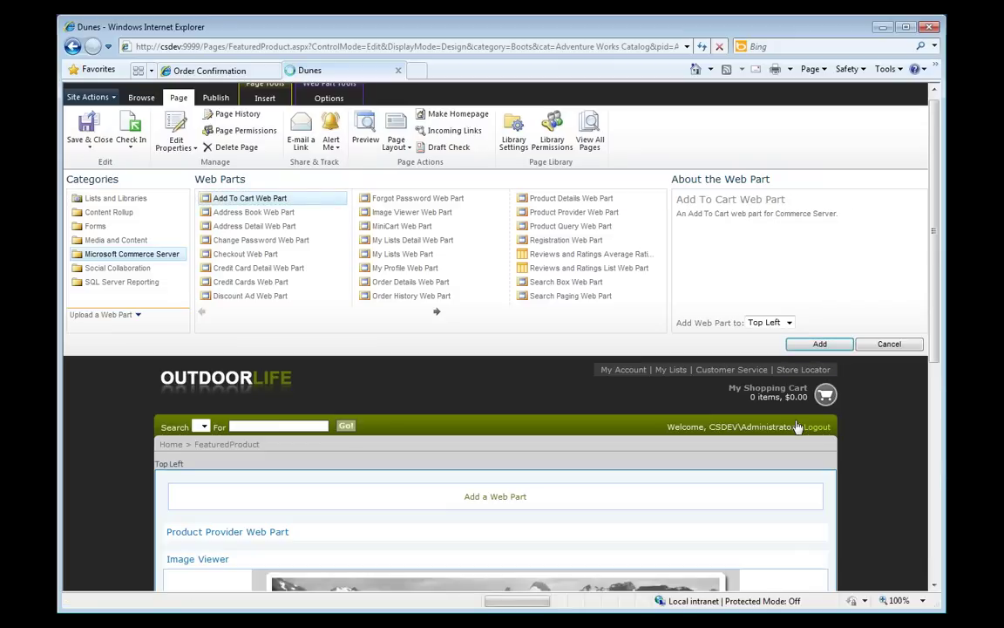
scroll(797, 425, down, 5)
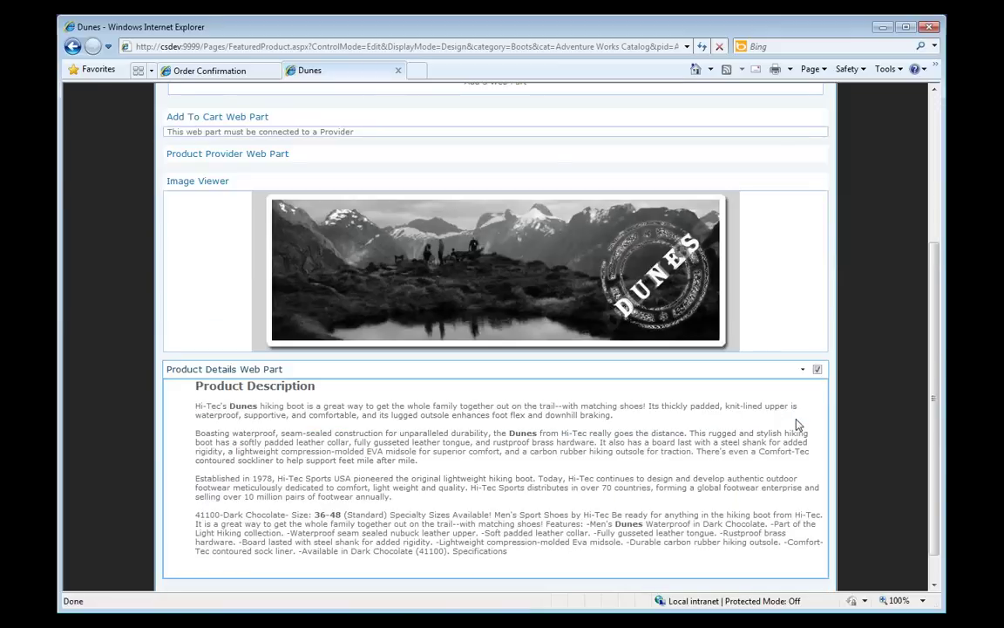
scroll(797, 418, down, 1)
scroll(796, 236, up, 2)
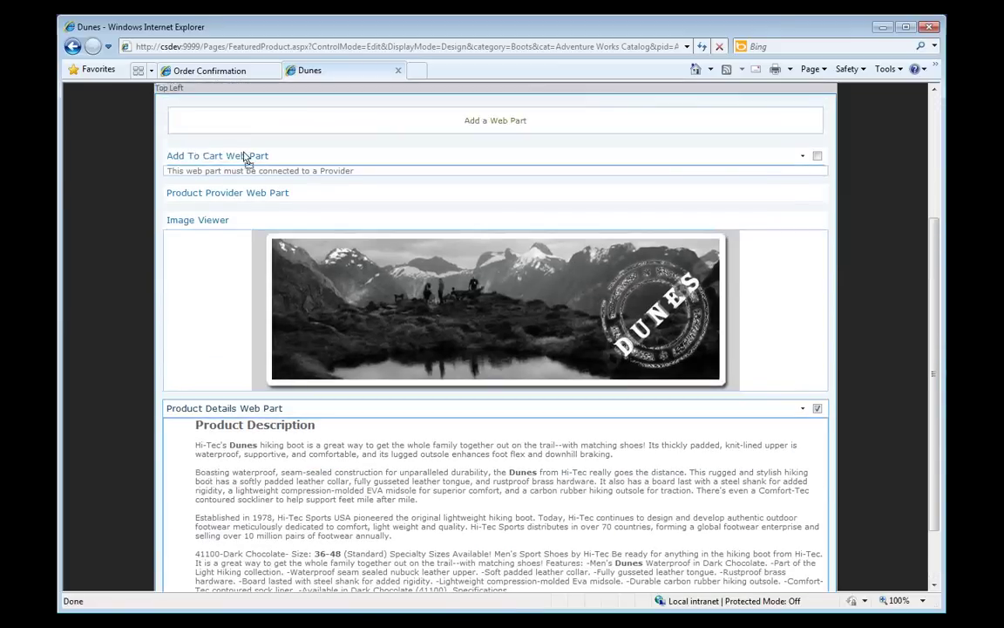
drag(246, 160, 245, 410)
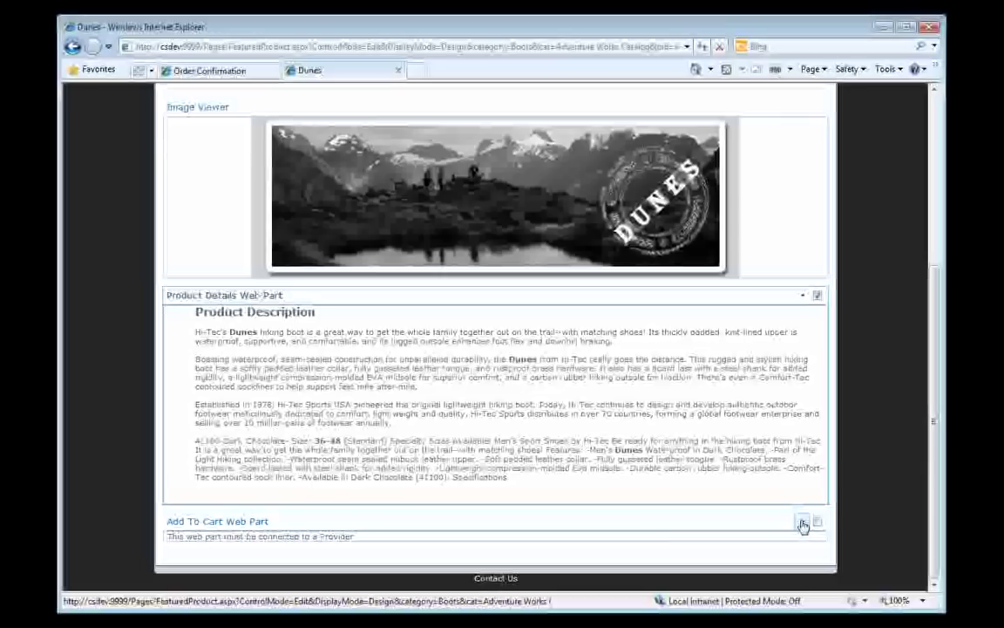
Connect Add To Cart to the Product Provider Web Part, showing Dunes (Light green) at $98.00
click(803, 524)
mouse_move(696, 571)
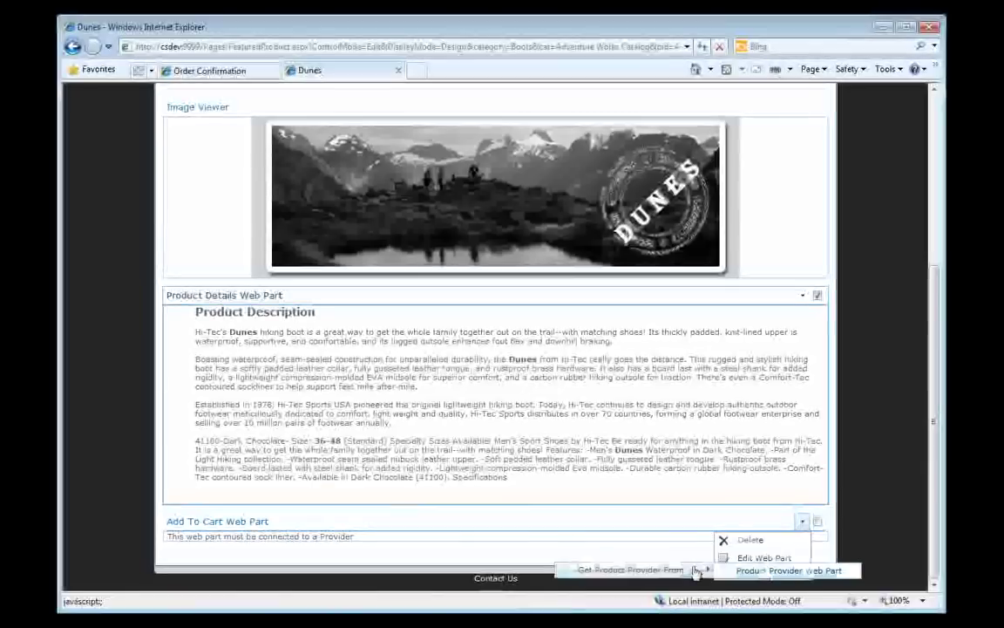
click(756, 570)
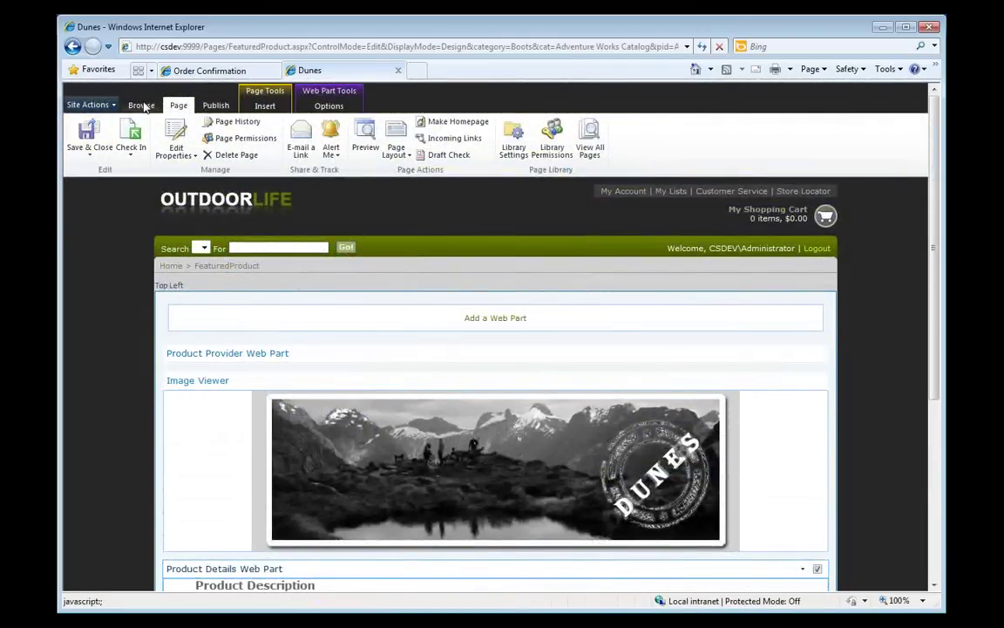
click(141, 105)
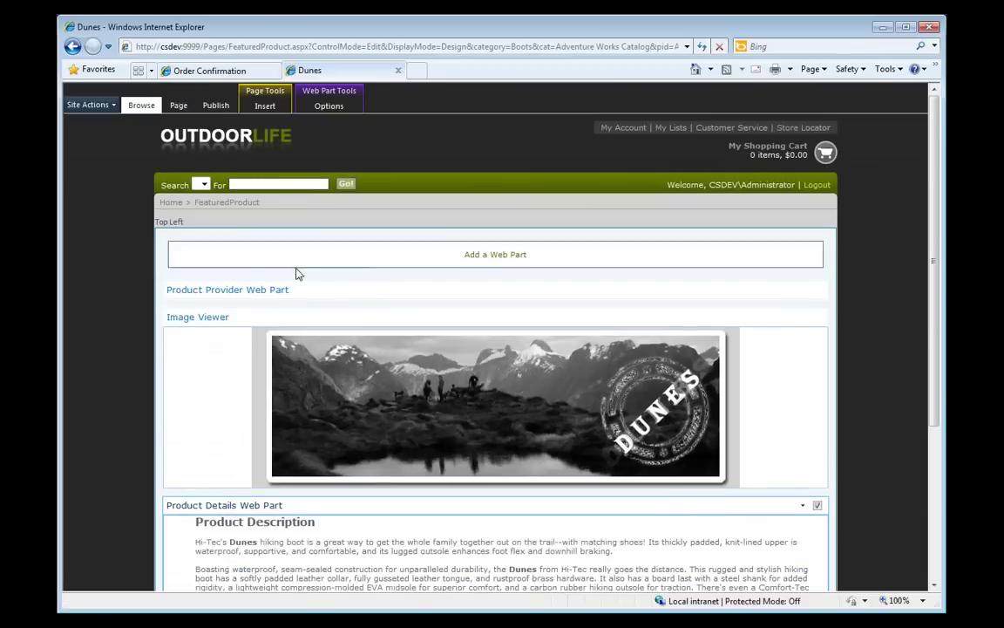
Save and close the FeaturedProduct page, then review the Dunes banner and description
click(98, 106)
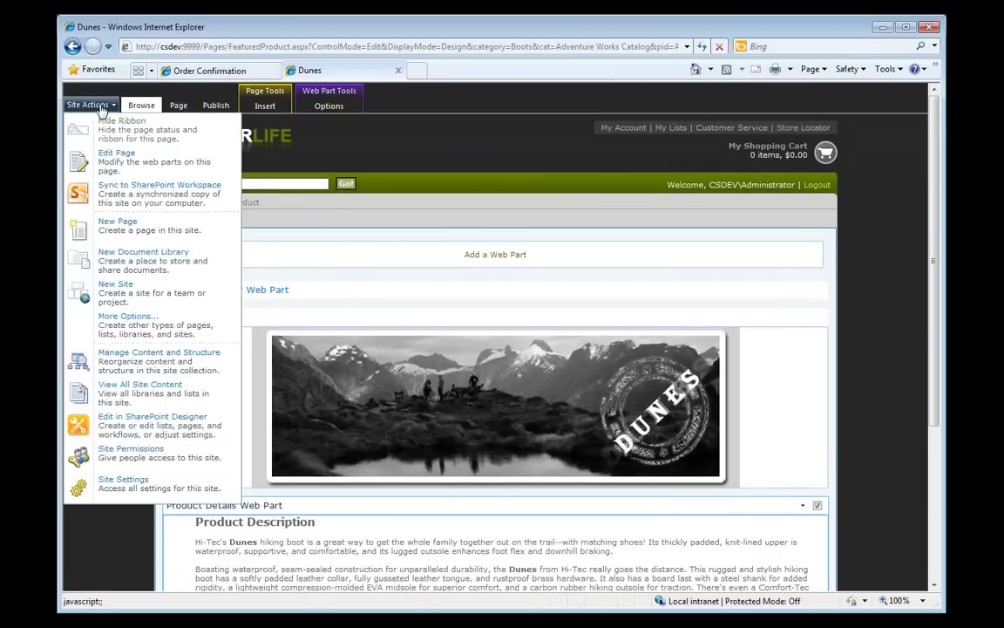
click(100, 106)
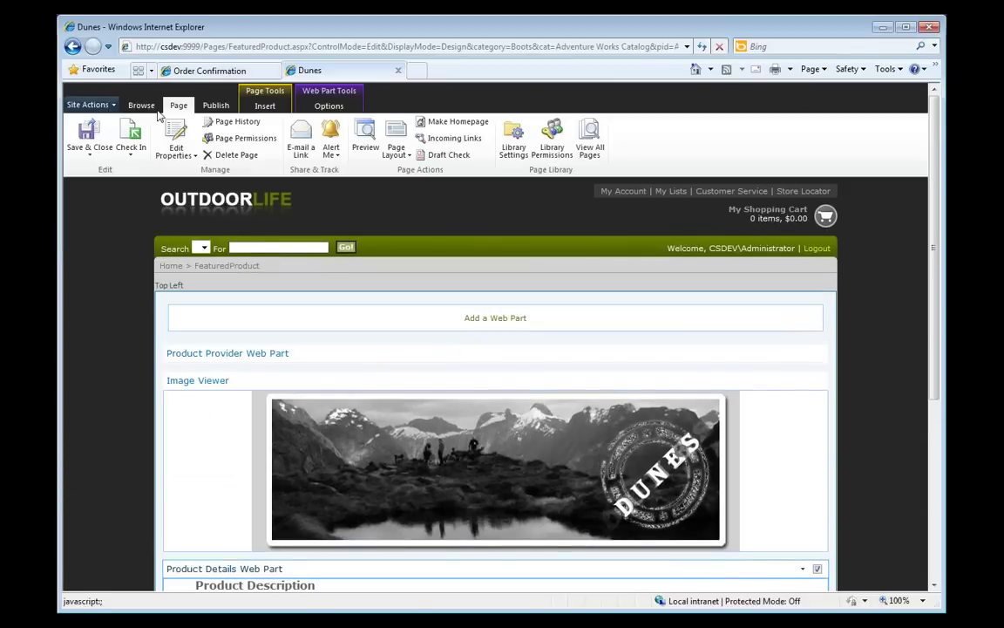
click(91, 135)
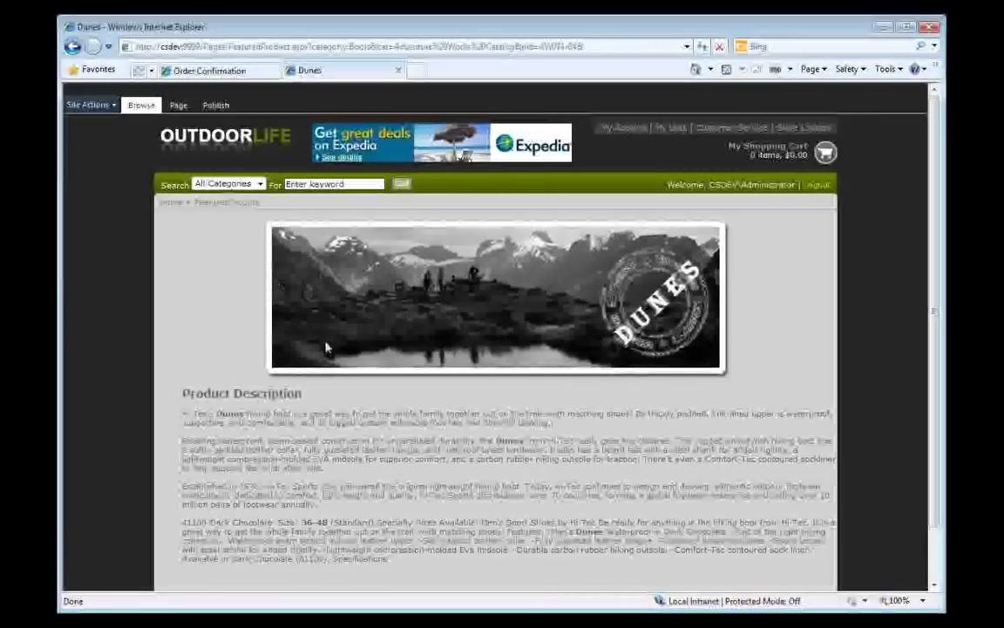
scroll(326, 352, down, 1)
scroll(325, 353, down, 2)
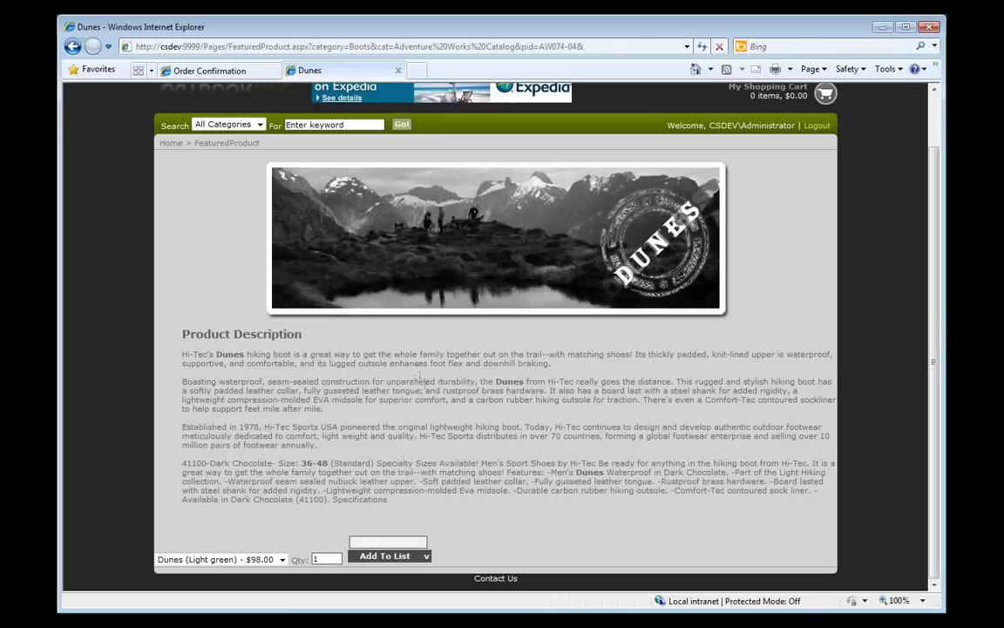
scroll(190, 129, up, 1)
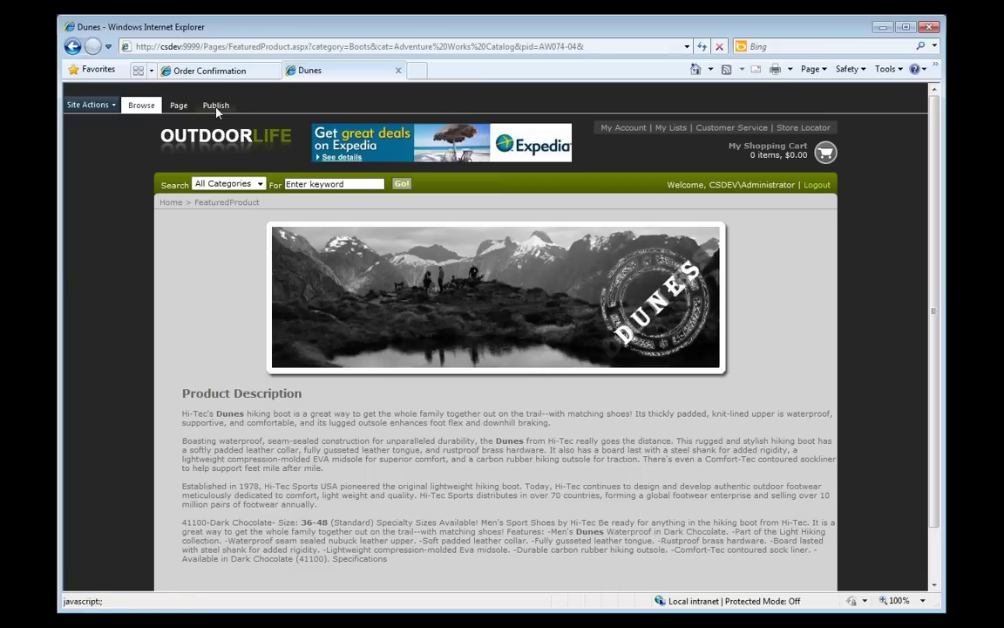
Review the Schedule Page dialog under Publish and cancel without setting a schedule
click(216, 106)
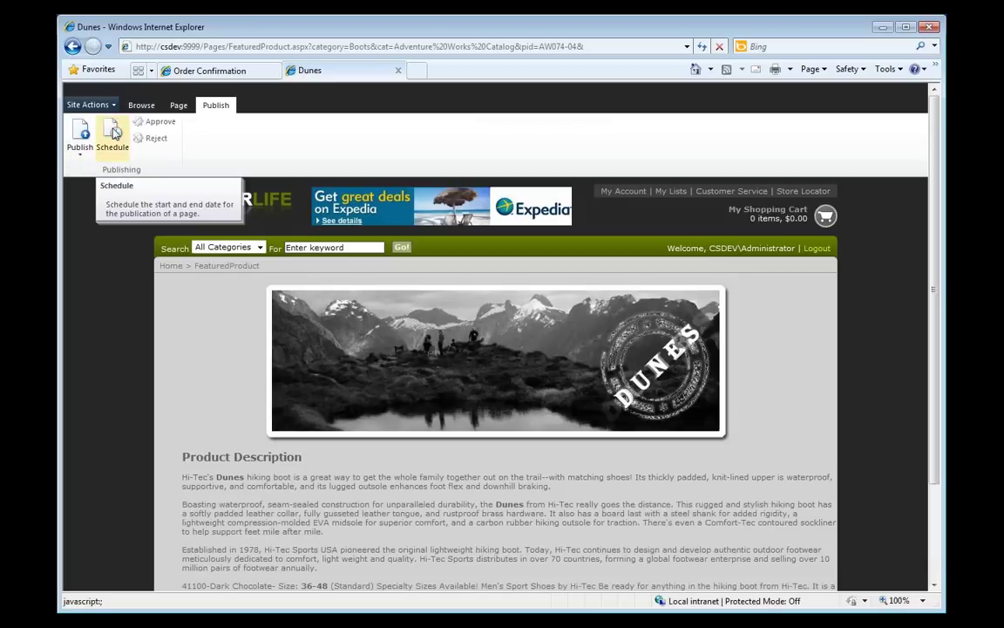
click(114, 132)
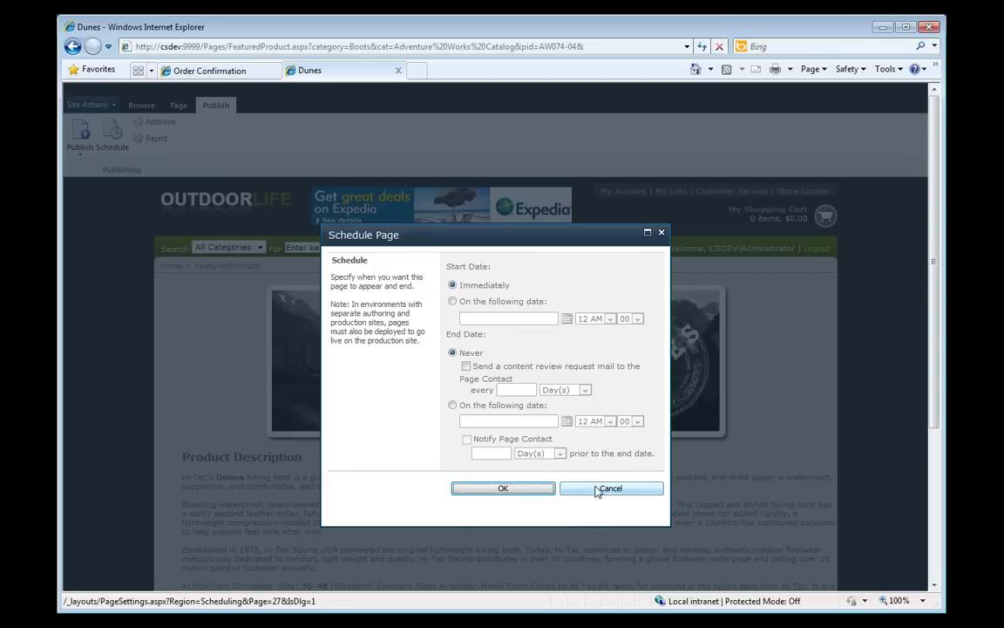
click(597, 491)
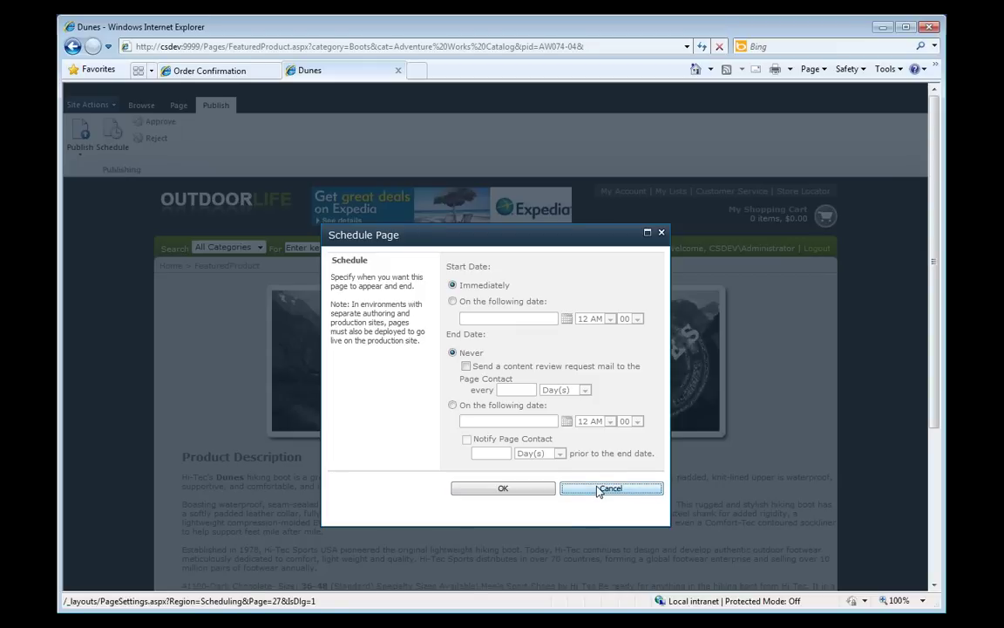
click(598, 490)
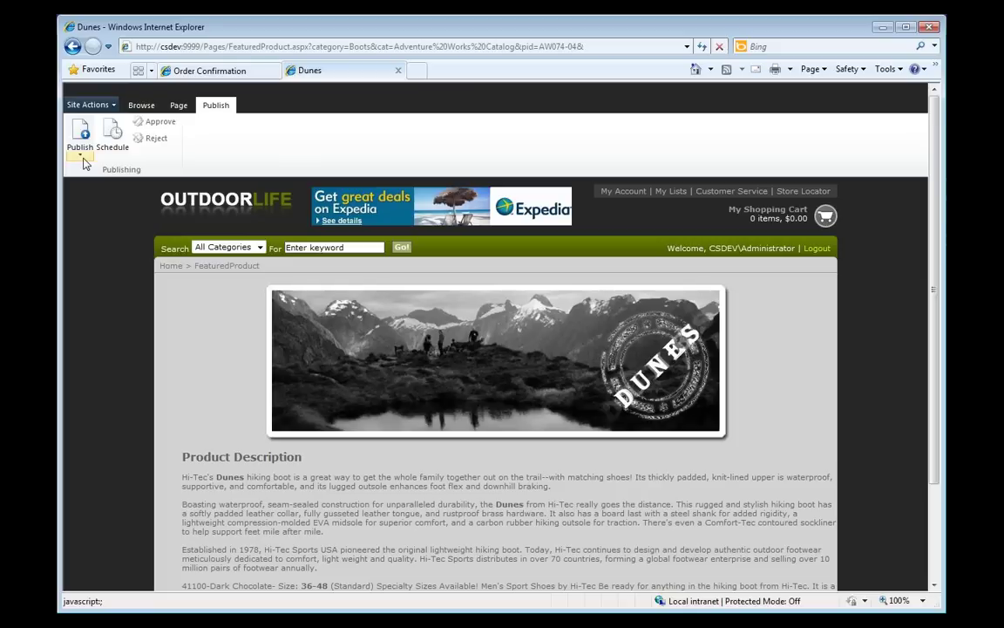
Publish the FeaturedProduct page and confirm with Continue
click(82, 160)
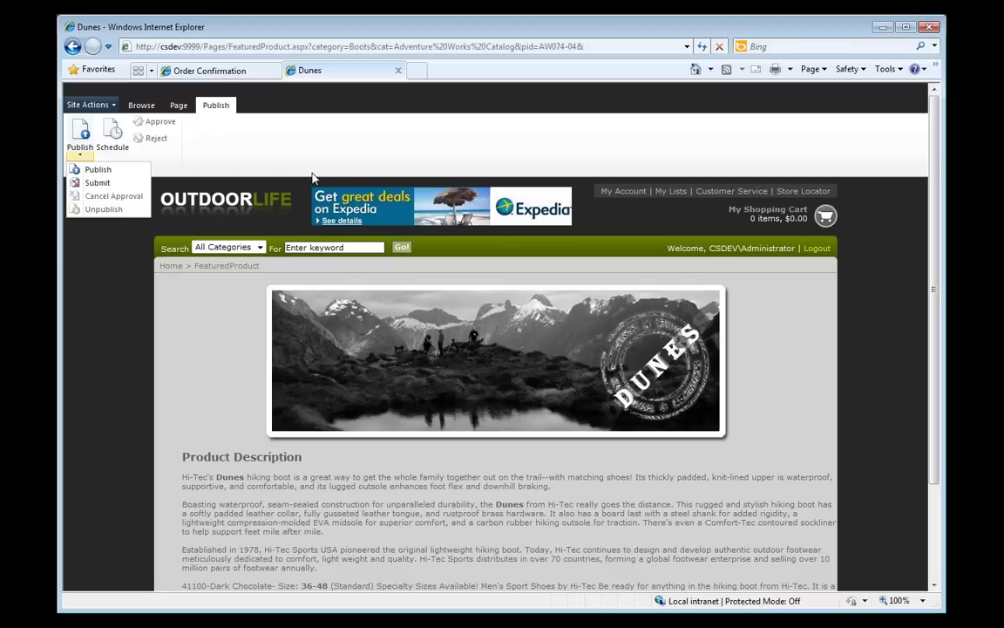
click(98, 170)
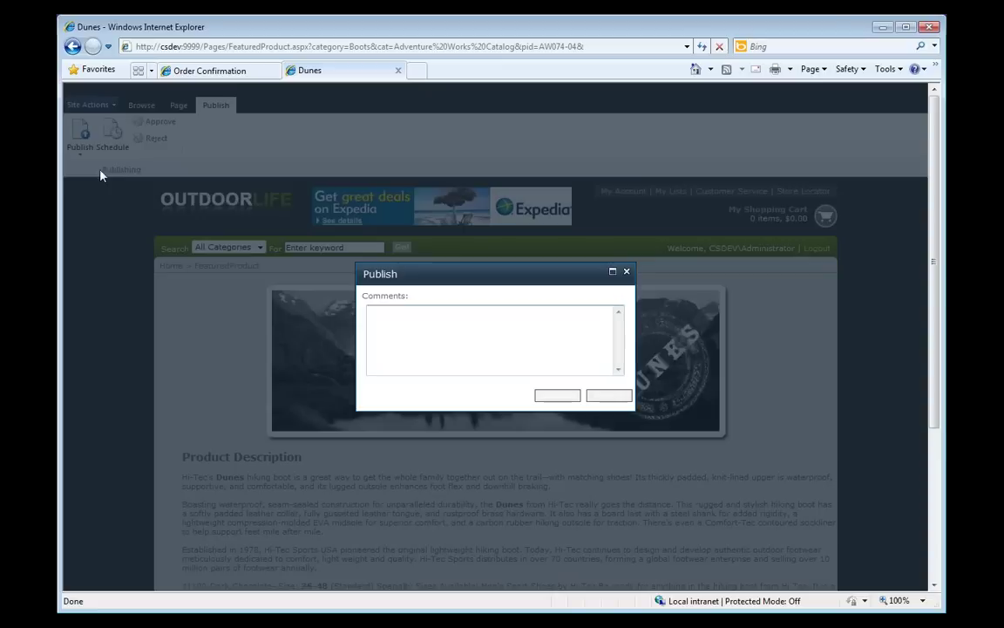
click(555, 399)
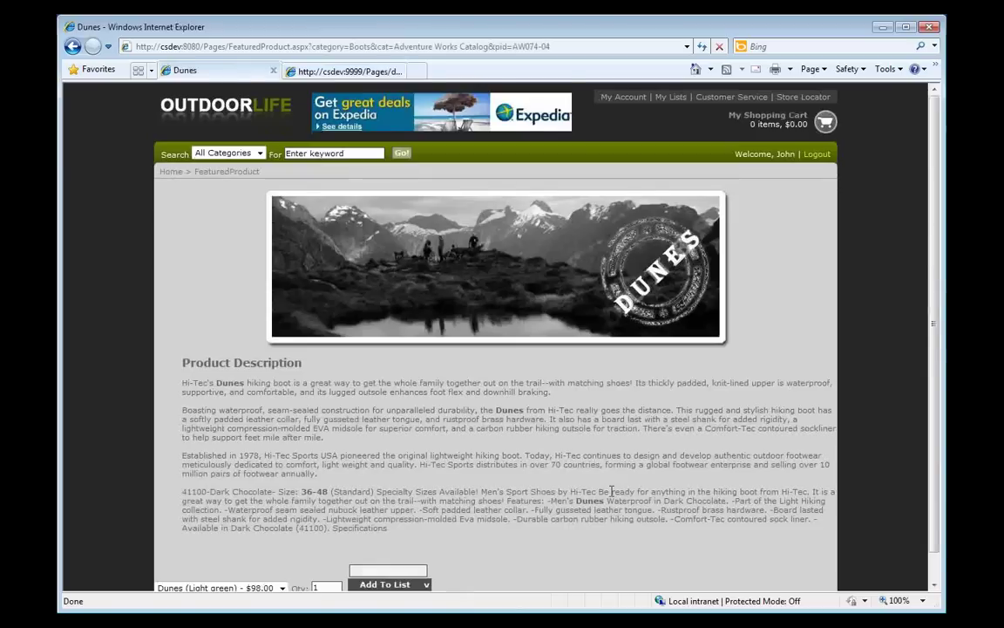
scroll(611, 491, down, 2)
scroll(611, 491, down, 1)
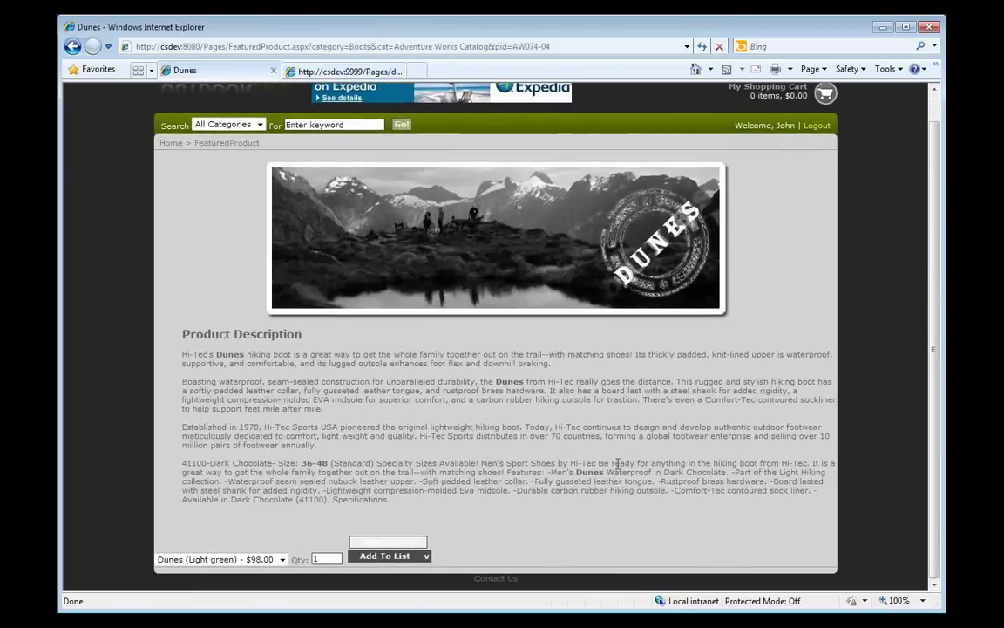